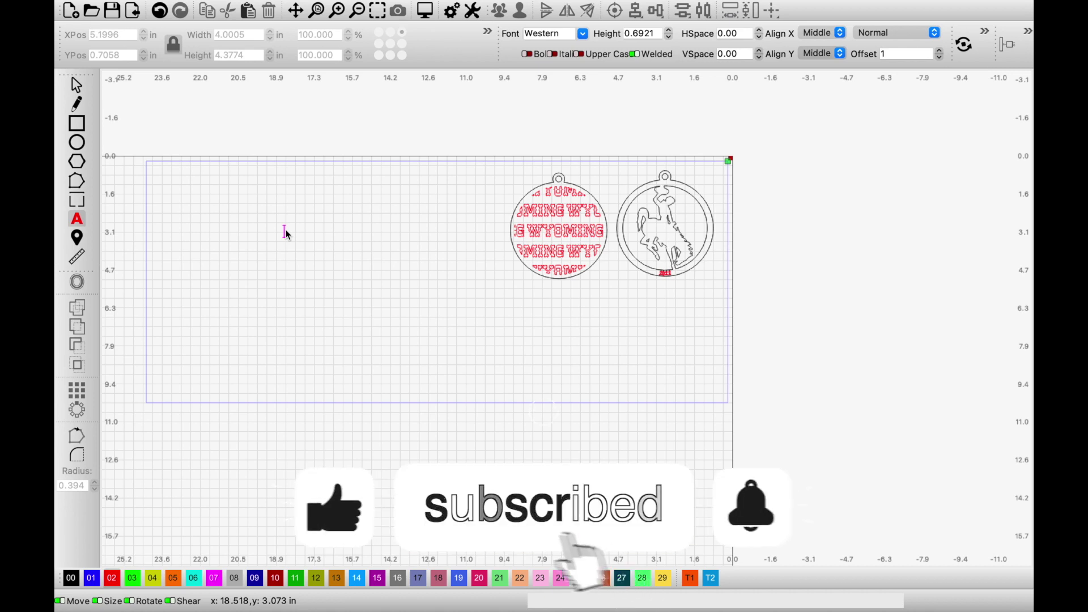
Step: Write the text WYOMING in the empty part of the work area and start a grid array of it with 3 columns
text(WYOMING)
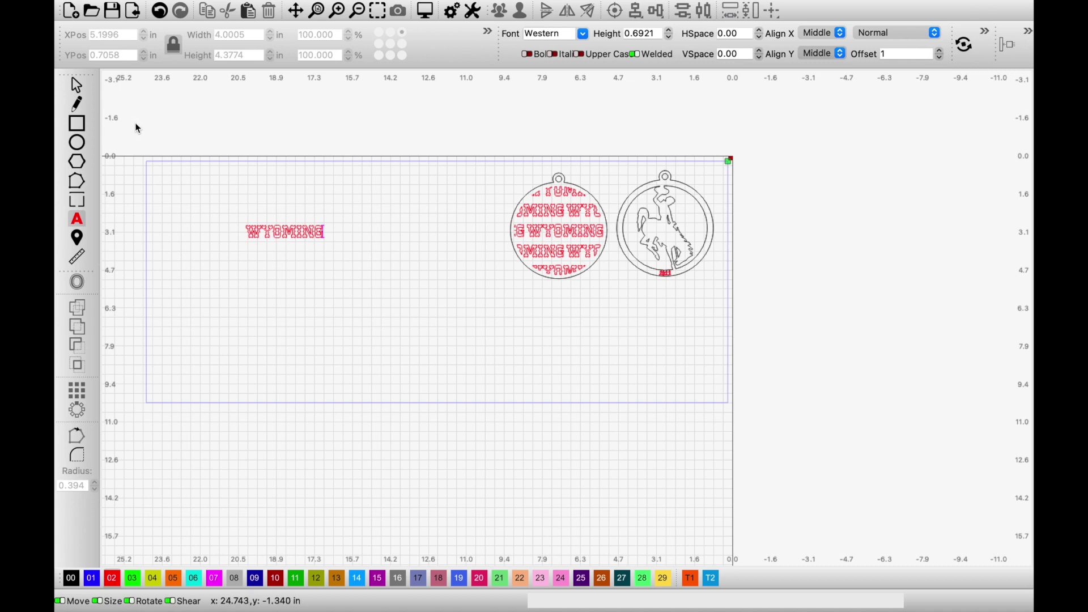
click(79, 88)
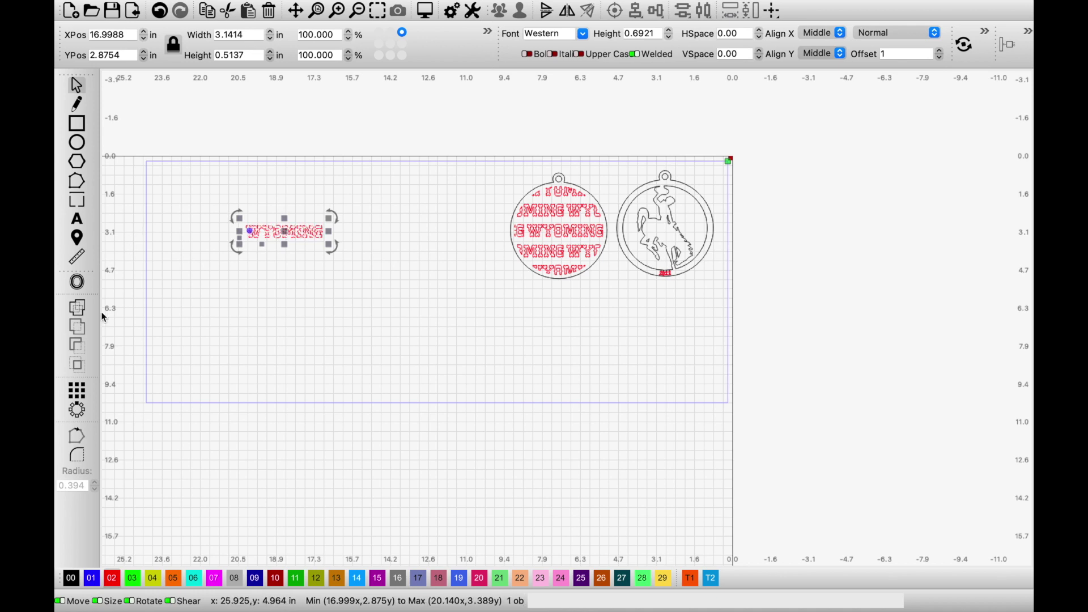
click(85, 394)
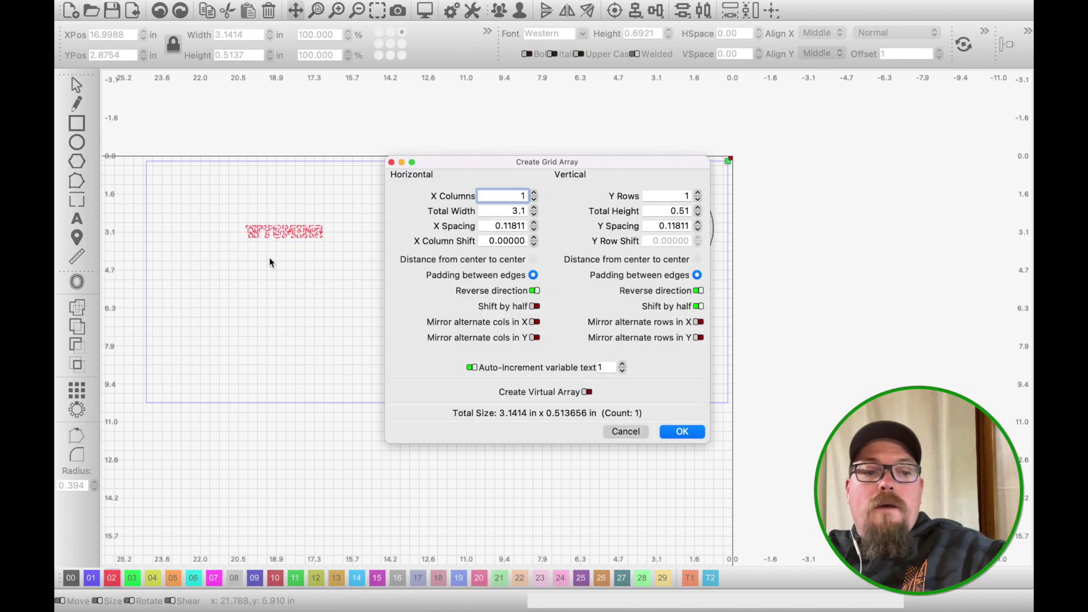
click(533, 194)
click(534, 194)
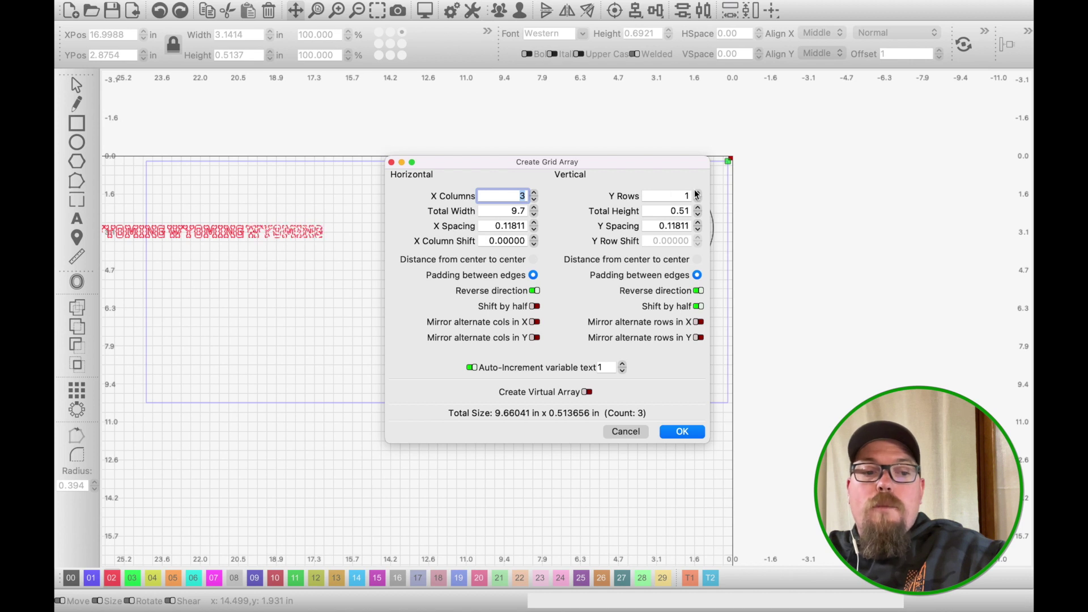
Step: Turn off the vertical Shift by half and set the grid array to 8 rows
click(699, 308)
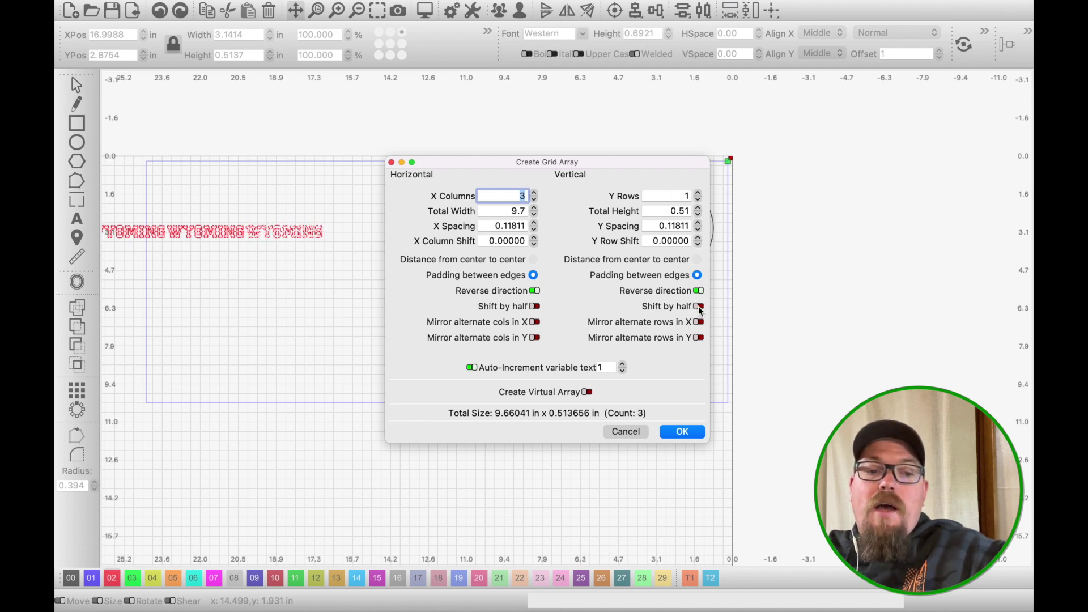
click(700, 193)
click(699, 193)
click(699, 193)
click(699, 193)
click(699, 193)
click(699, 193)
click(700, 194)
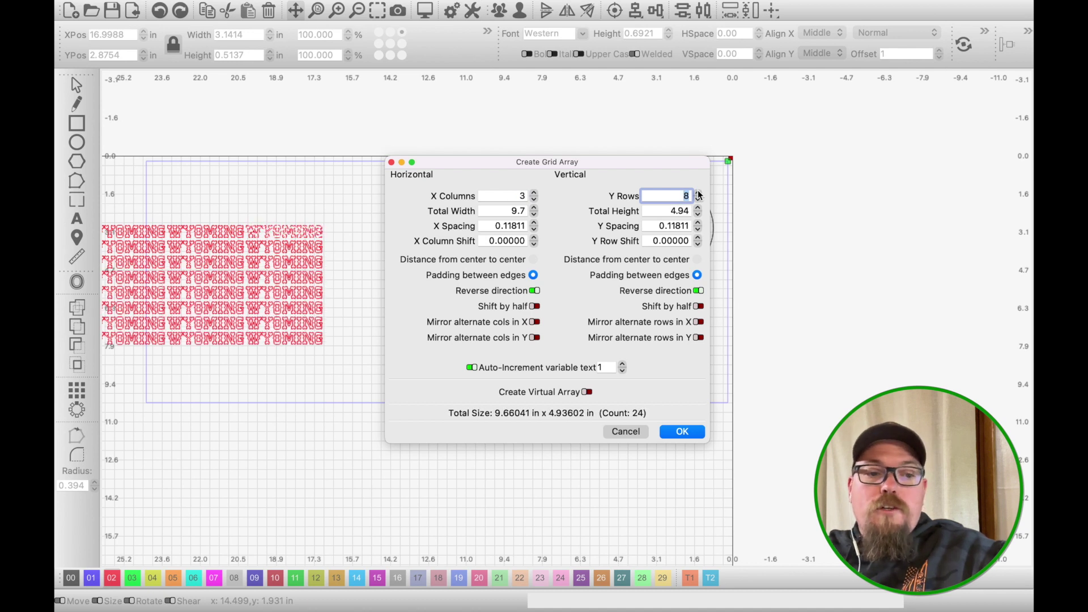
Step: Move the grid array dialog off the ornaments, compare the vertical Shift by half off and on, and leave it on
drag(633, 165, 924, 135)
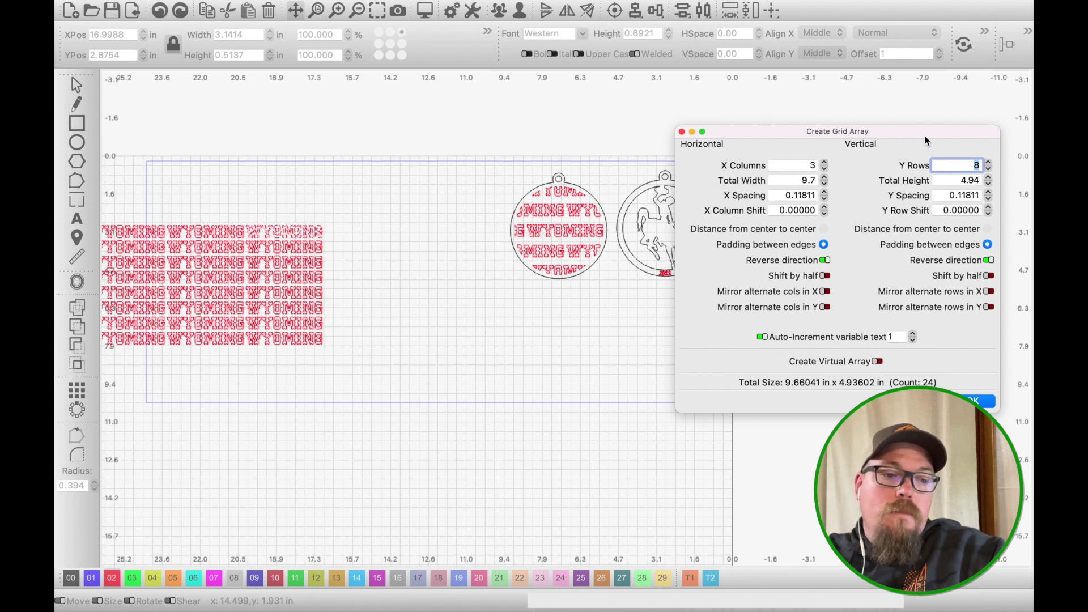
click(989, 276)
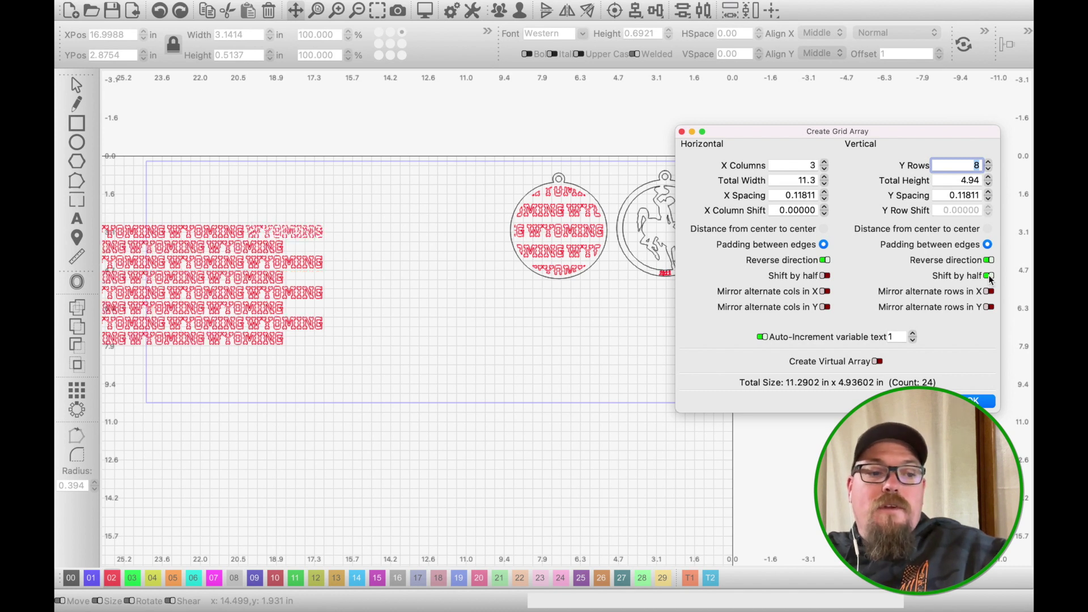
click(989, 276)
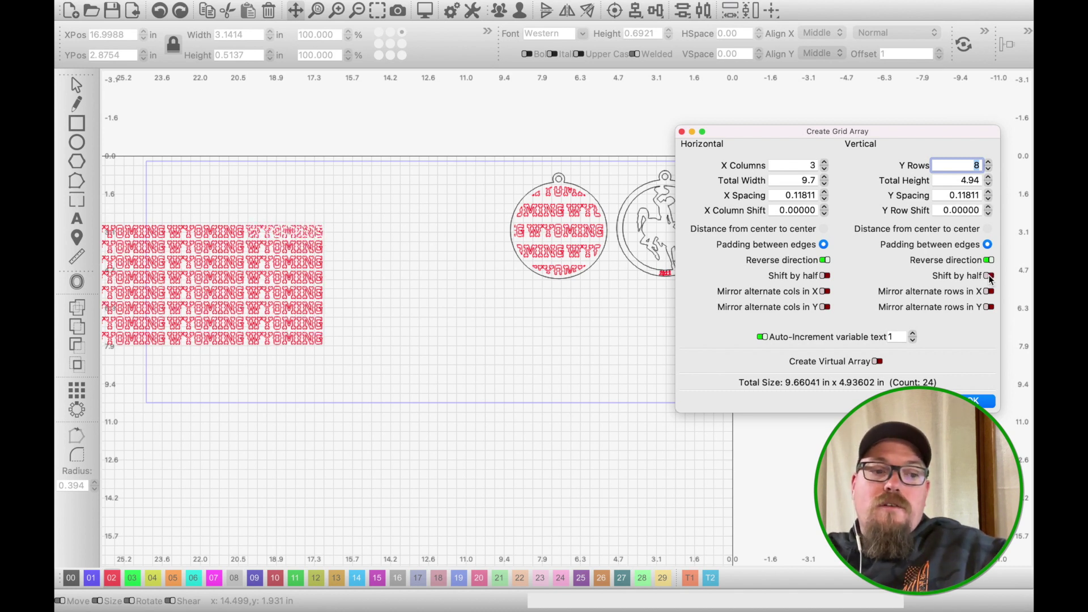
click(989, 277)
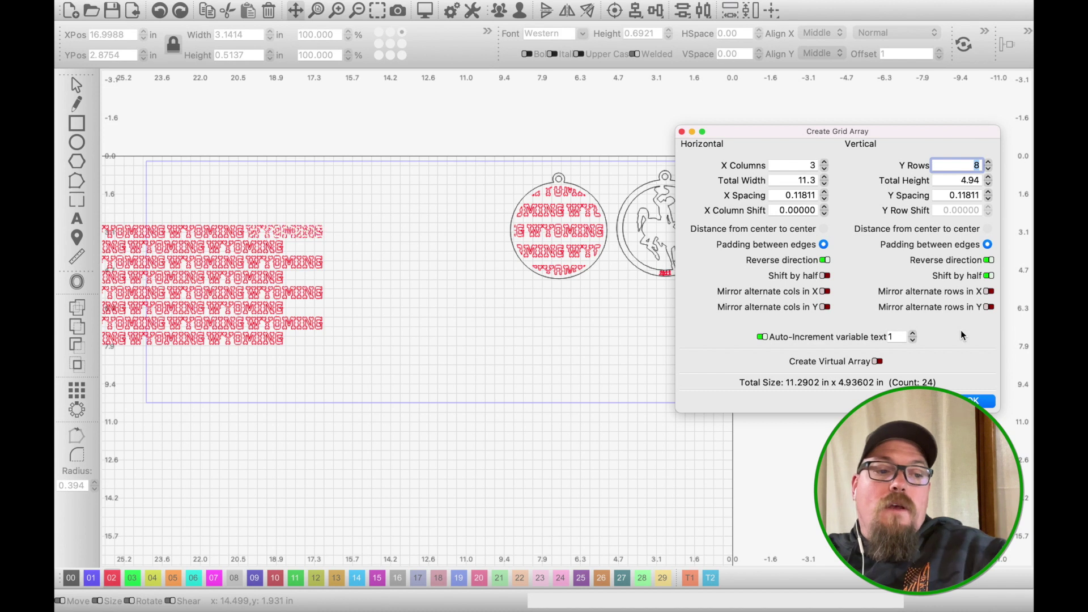
Step: Try a total array height of 6.94 in and return it to 4.94 in
click(988, 177)
click(988, 177)
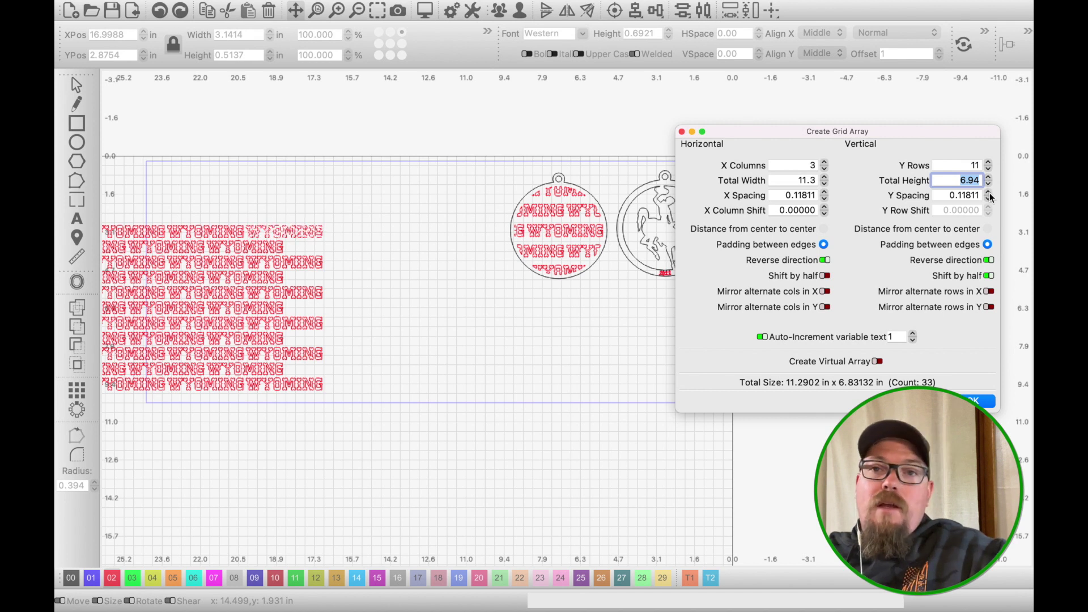
click(989, 185)
click(989, 185)
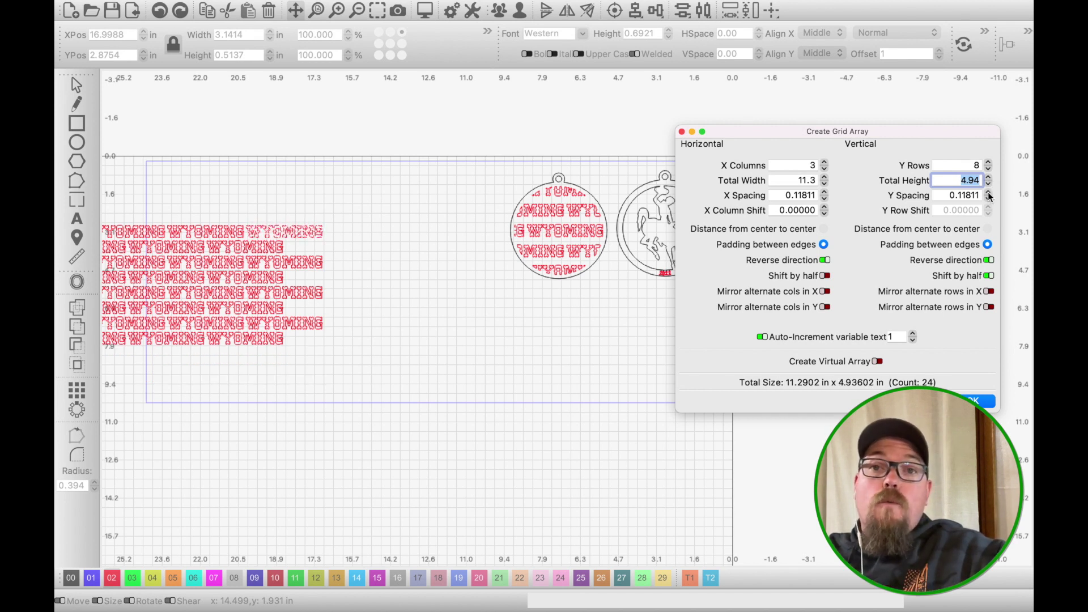
Step: Try a Y spacing of 0.39370 in between the rows and bring it back down to 0.11811 in
click(988, 193)
click(989, 193)
click(989, 193)
click(988, 192)
click(989, 192)
click(989, 193)
click(989, 193)
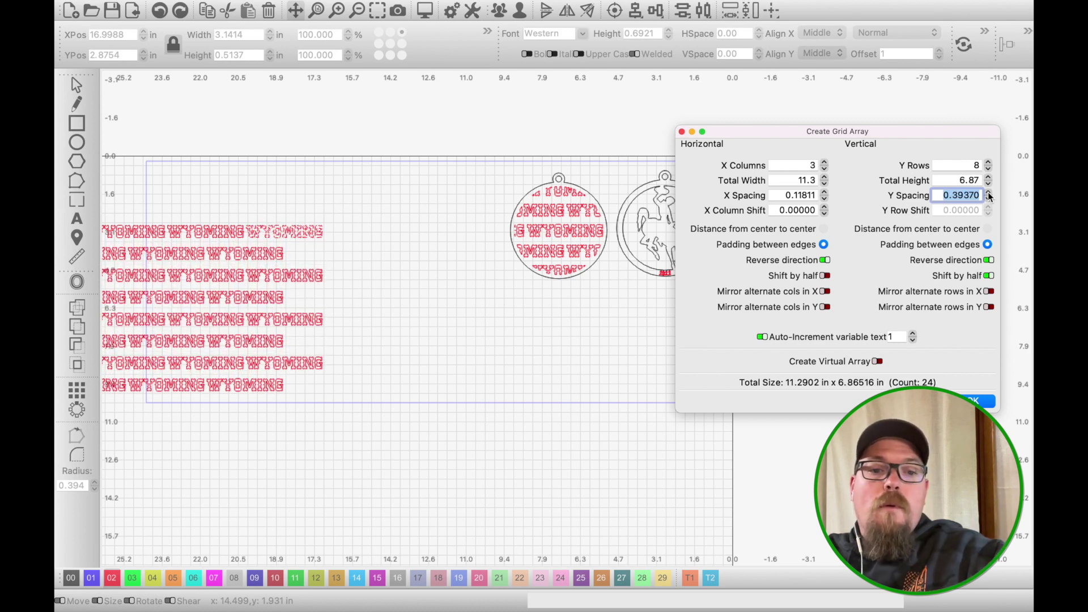
click(989, 199)
click(989, 199)
click(989, 199)
click(990, 199)
click(989, 199)
click(990, 199)
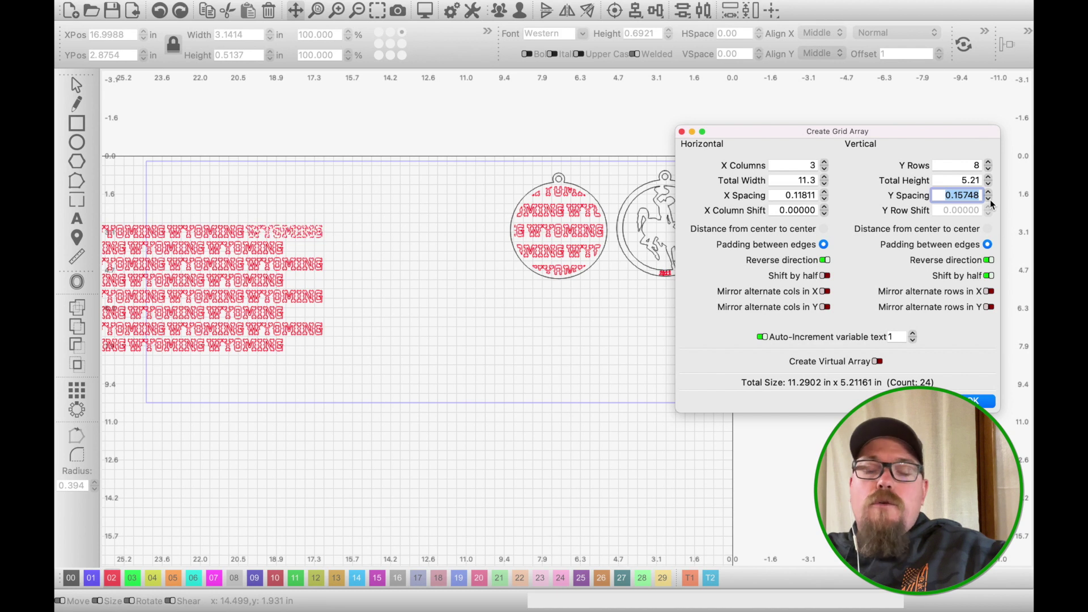
click(990, 199)
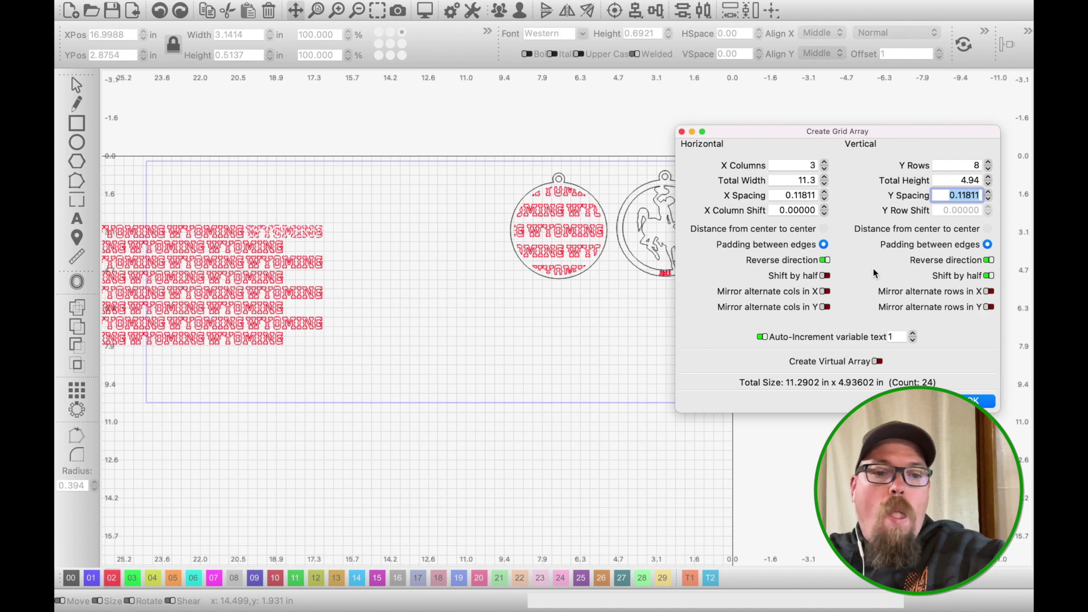
Step: Try widening the X spacing between the WYOMING columns to 0.47244 in
click(825, 193)
click(825, 193)
click(825, 194)
click(825, 193)
click(825, 193)
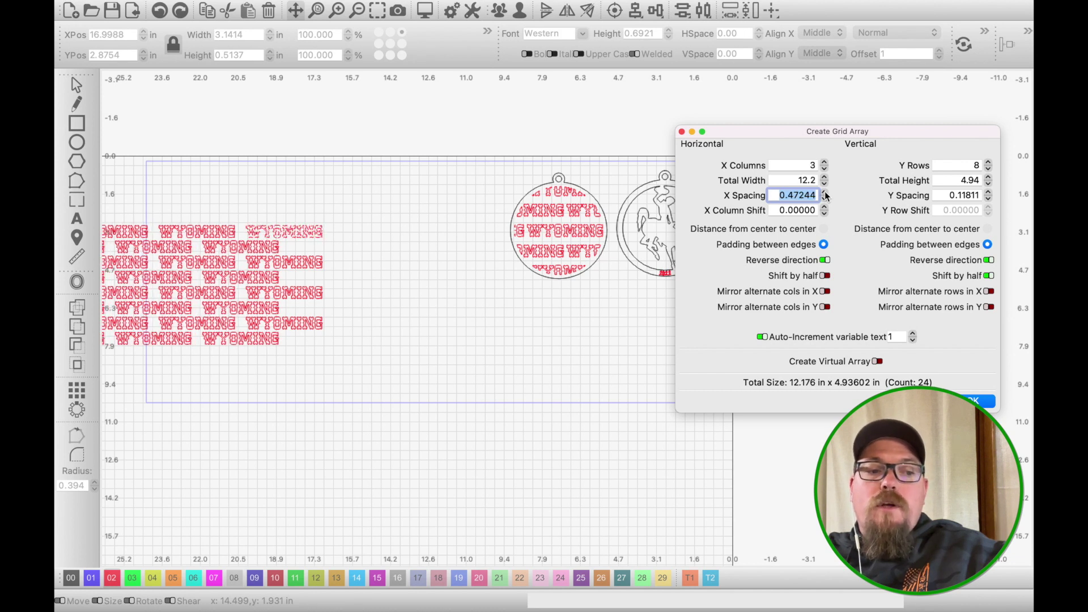
Step: Reduce the X spacing between the columns to 0.07874 in and create the grid array
click(825, 198)
click(825, 198)
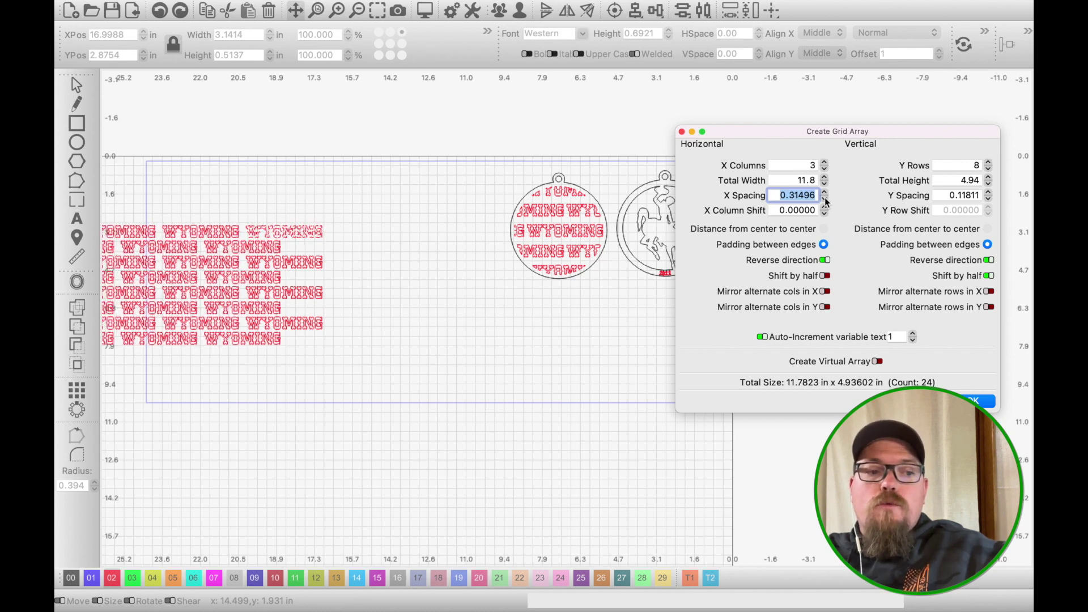
click(825, 198)
click(825, 198)
click(825, 198)
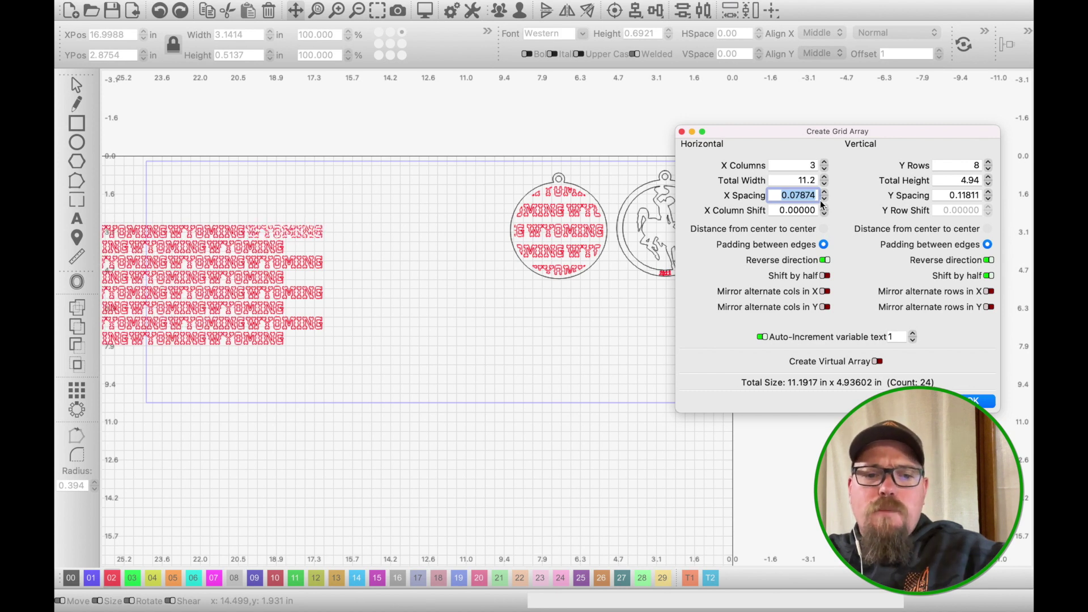
click(980, 401)
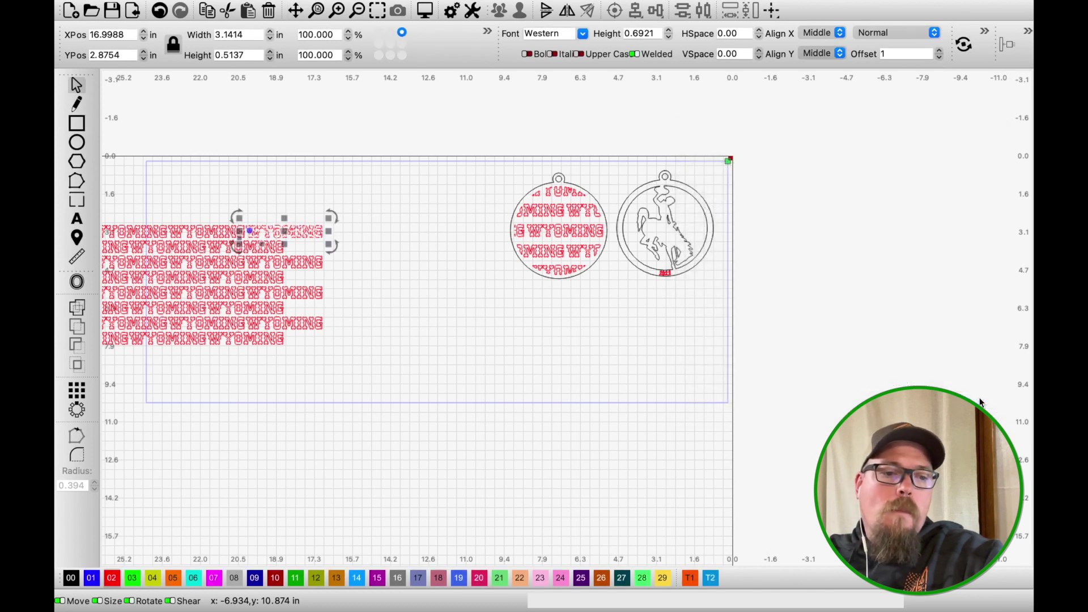
Step: Draw a true circle about 2.99 in in diameter in the empty space between the WYOMING array and the ornaments
scroll(162, 170, left, 5)
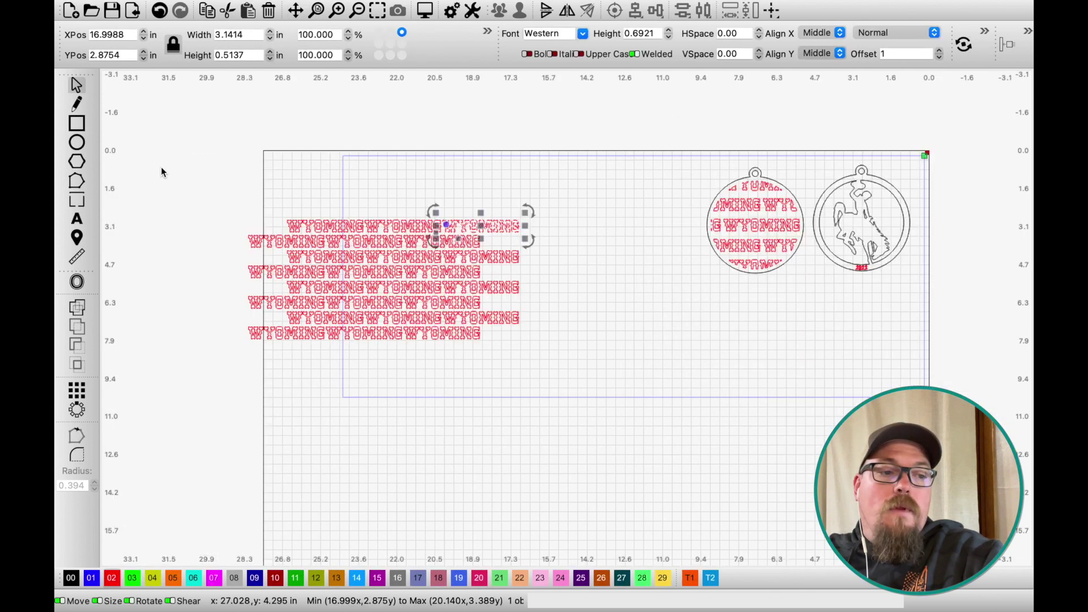
click(78, 143)
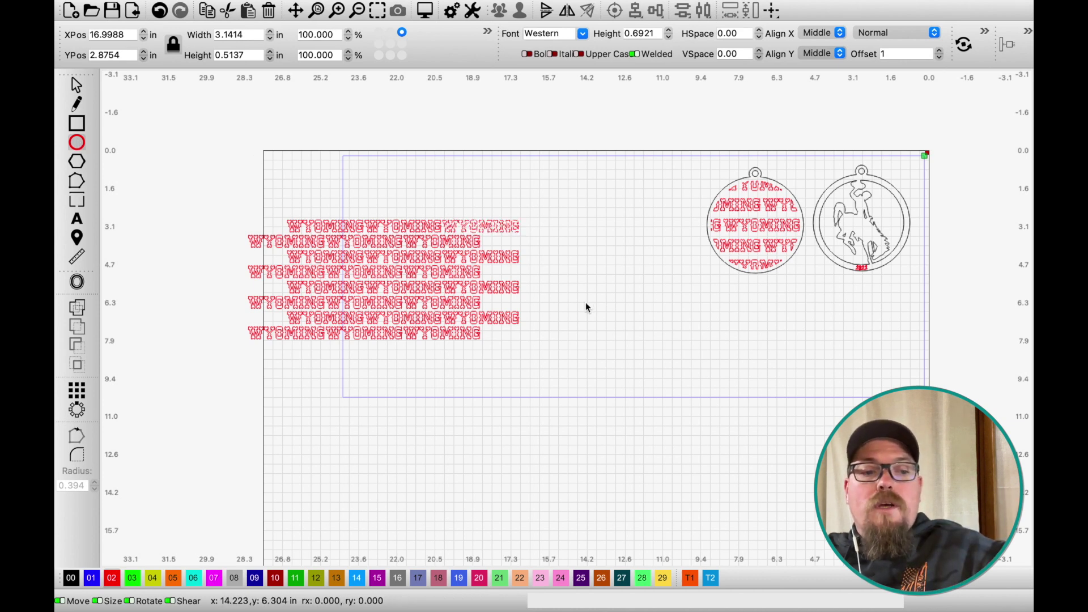
drag(586, 303, 634, 348)
key(ctrl+z)
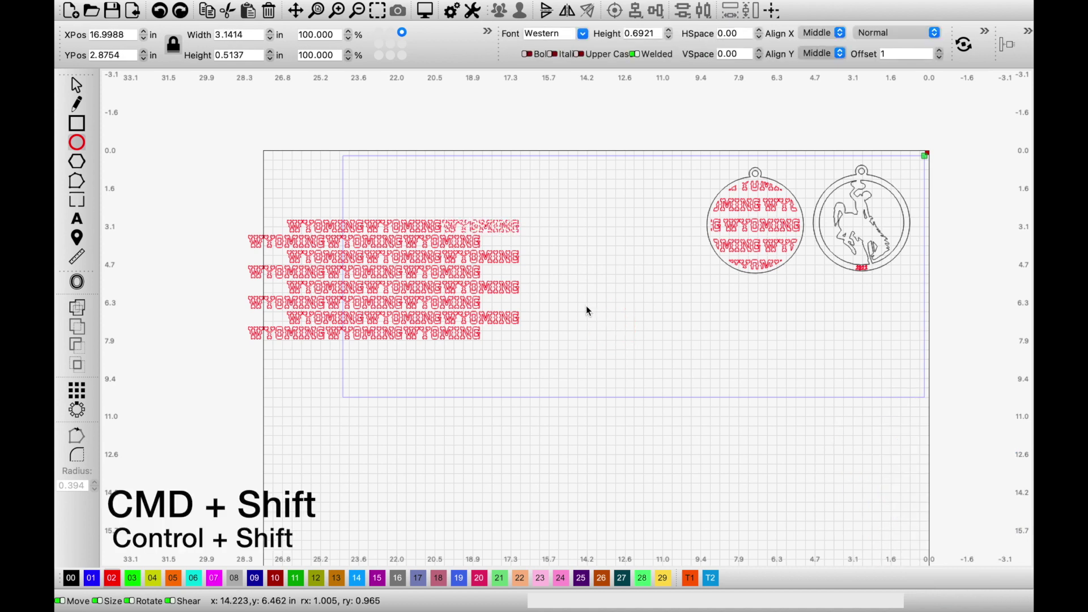
drag(587, 307, 621, 333)
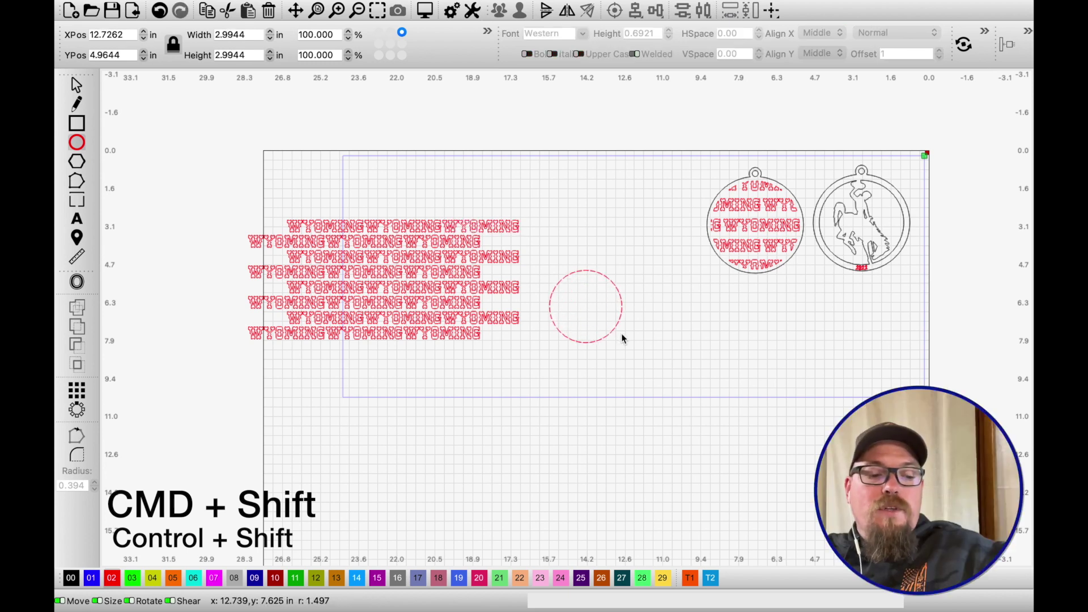
Step: Set the circle's width to 4 in with the proportions locked
mouse_move(178, 21)
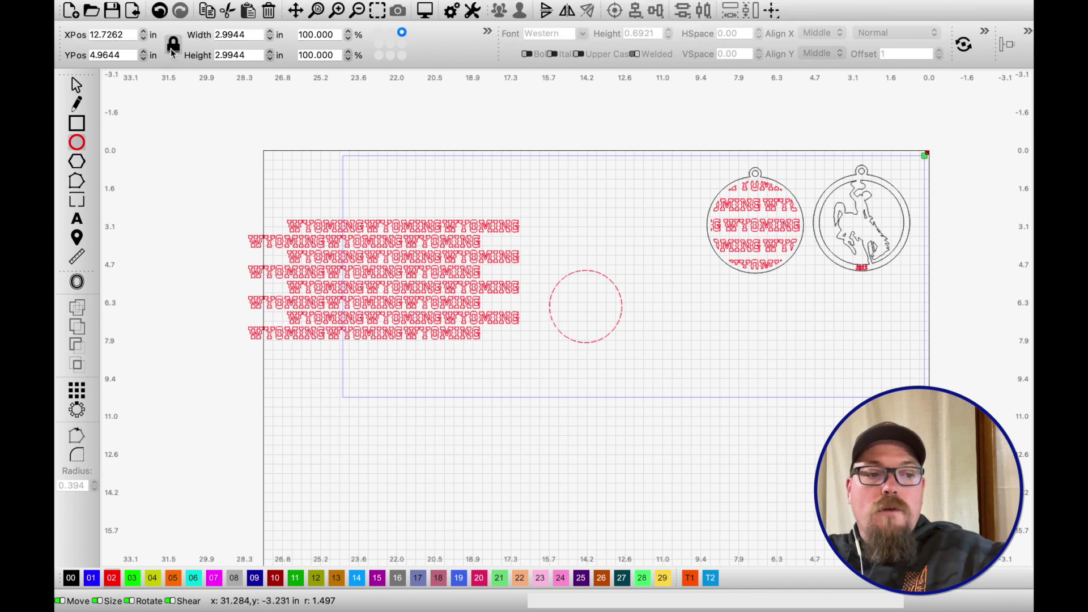
click(241, 35)
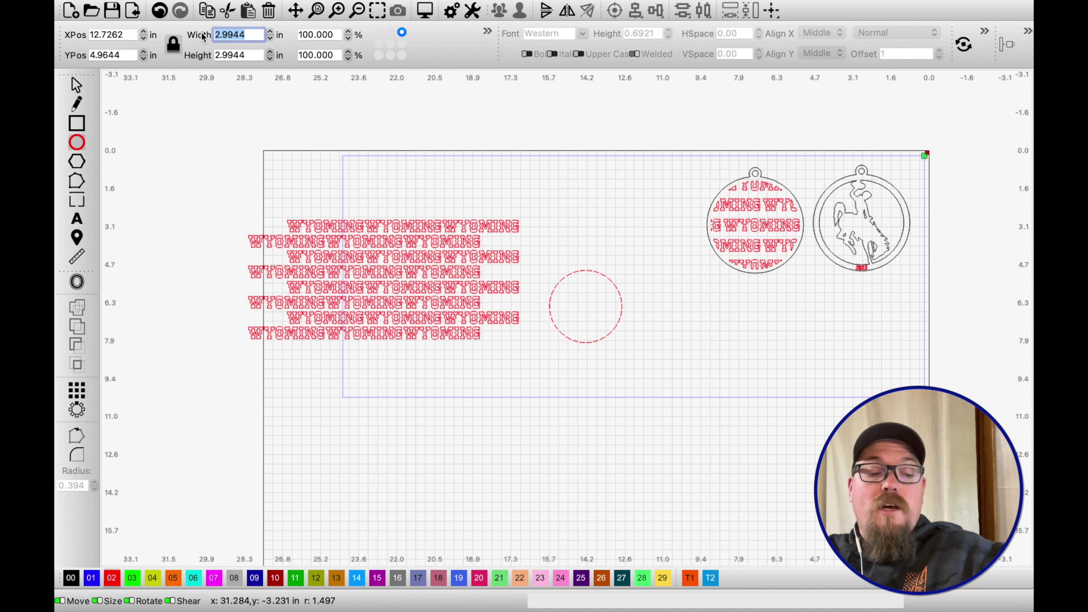
text(4)
key(Return)
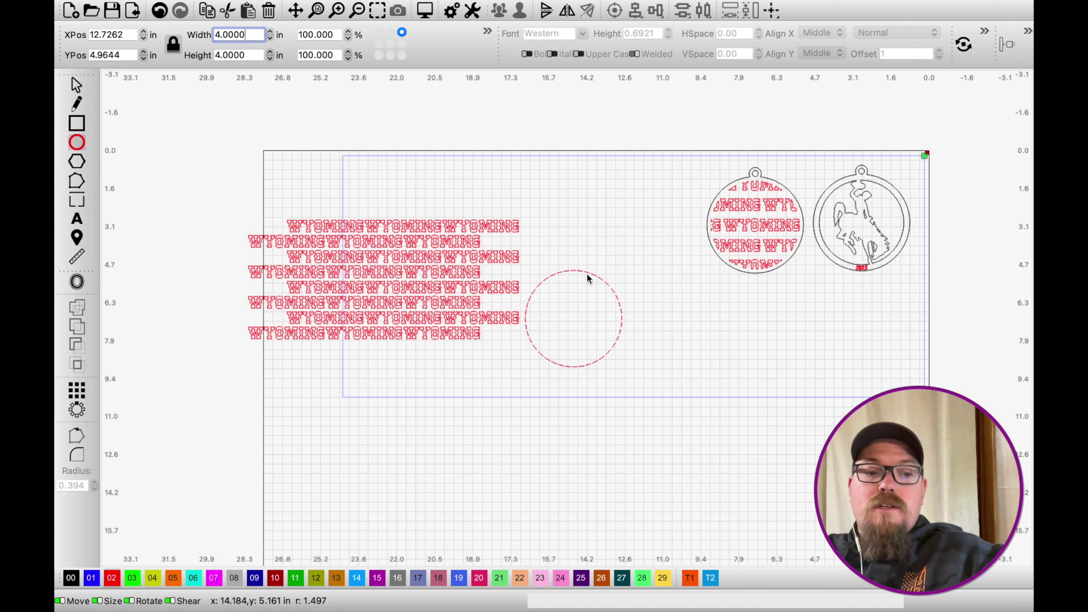
Step: Shrink the circle about its centre to about 3.55 in and move it onto the bucking horse ornament
click(78, 86)
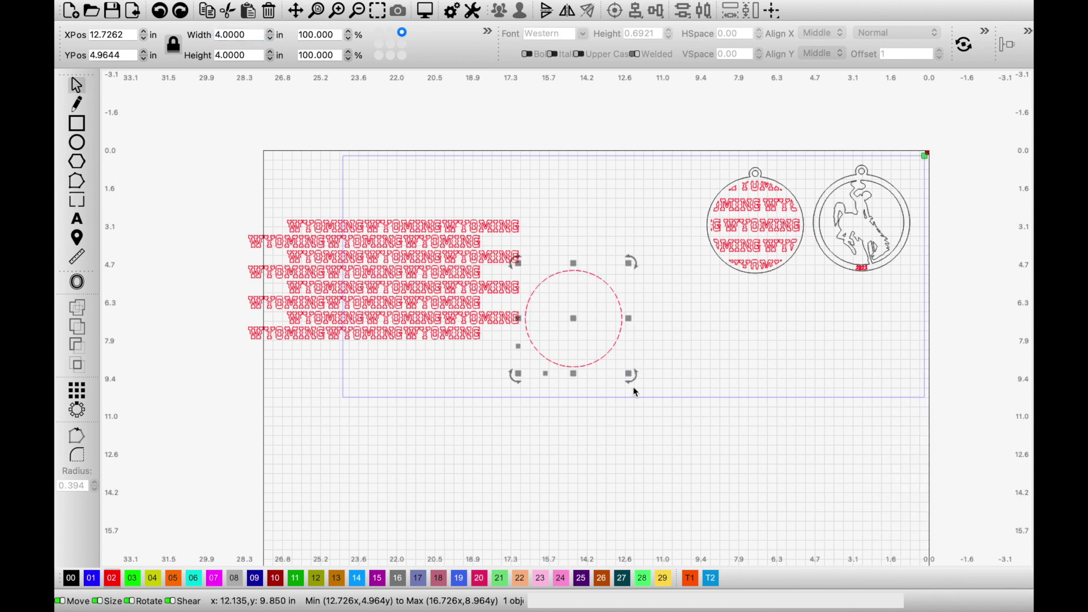
drag(629, 375, 622, 366)
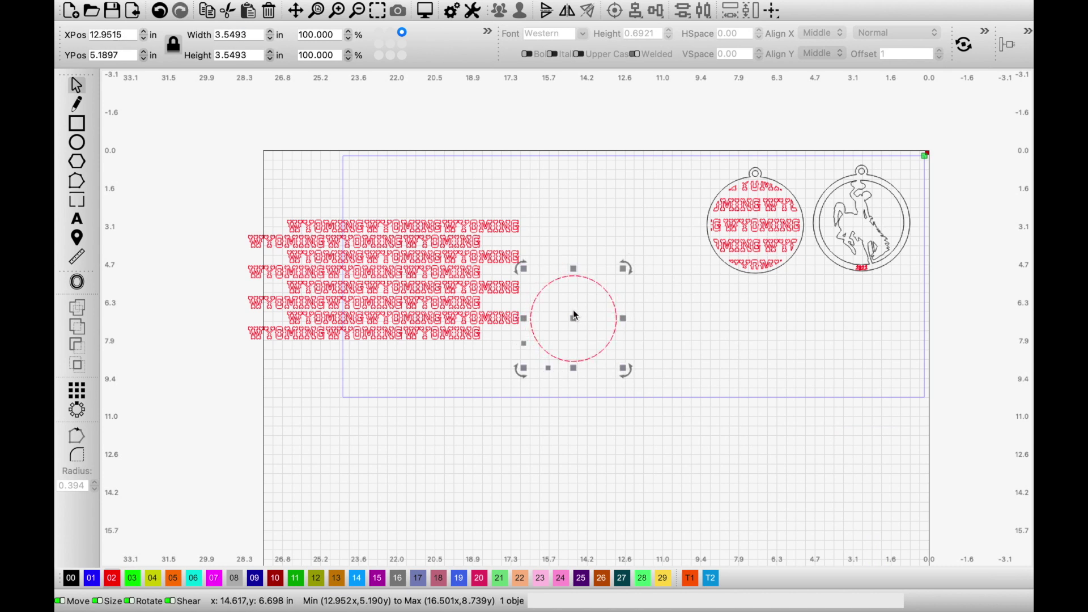
drag(575, 316, 861, 223)
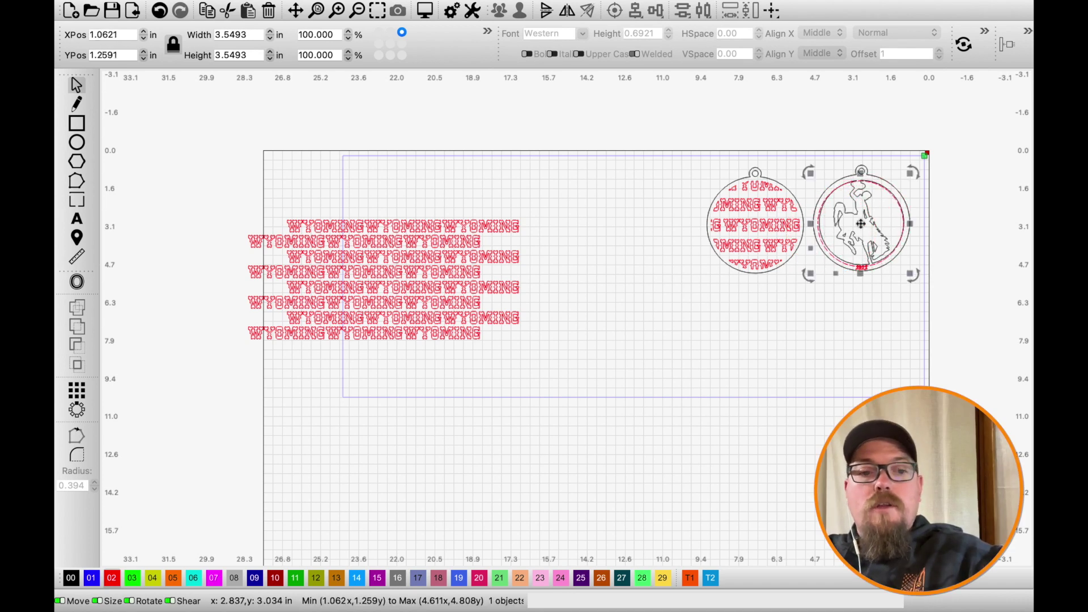
Step: Centre the circle on the bucking horse ornament and enlarge it to about 3.75 in, between the inner and outer rings
scroll(860, 224, up, 5)
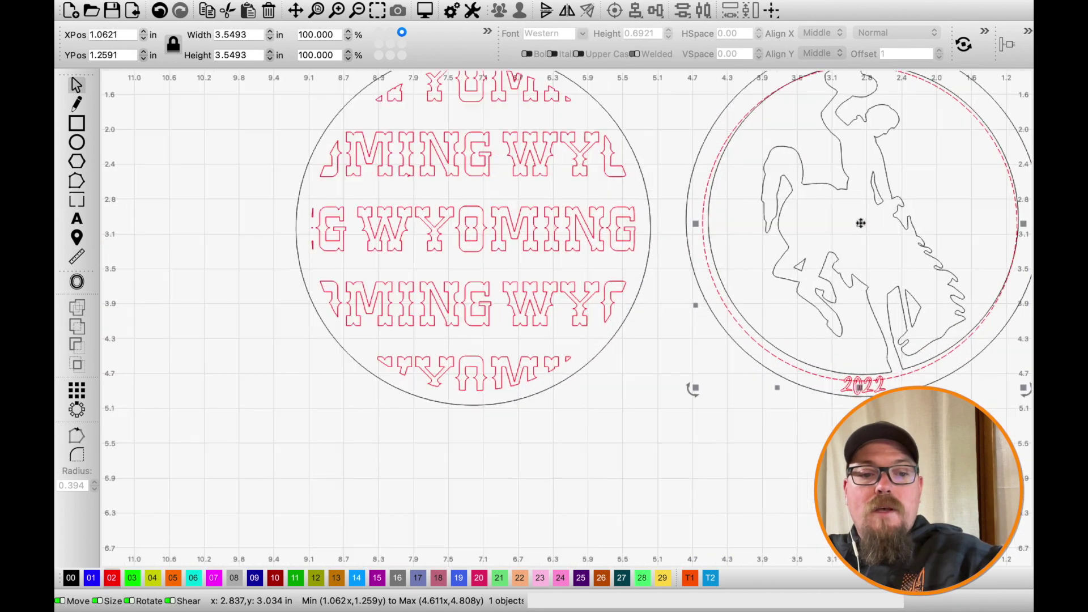
drag(905, 203, 673, 283)
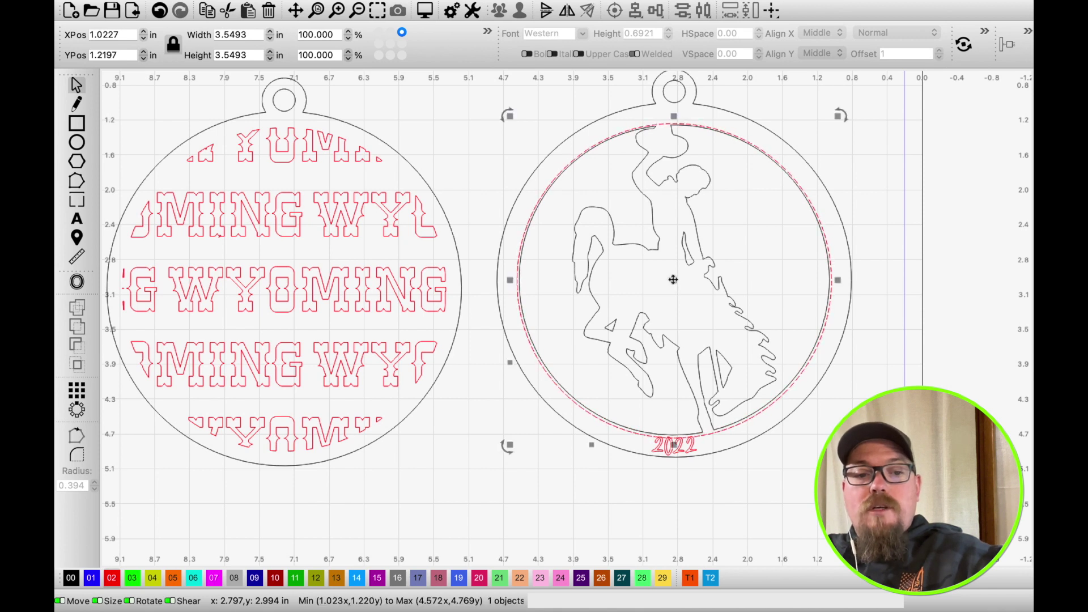
drag(840, 444, 840, 453)
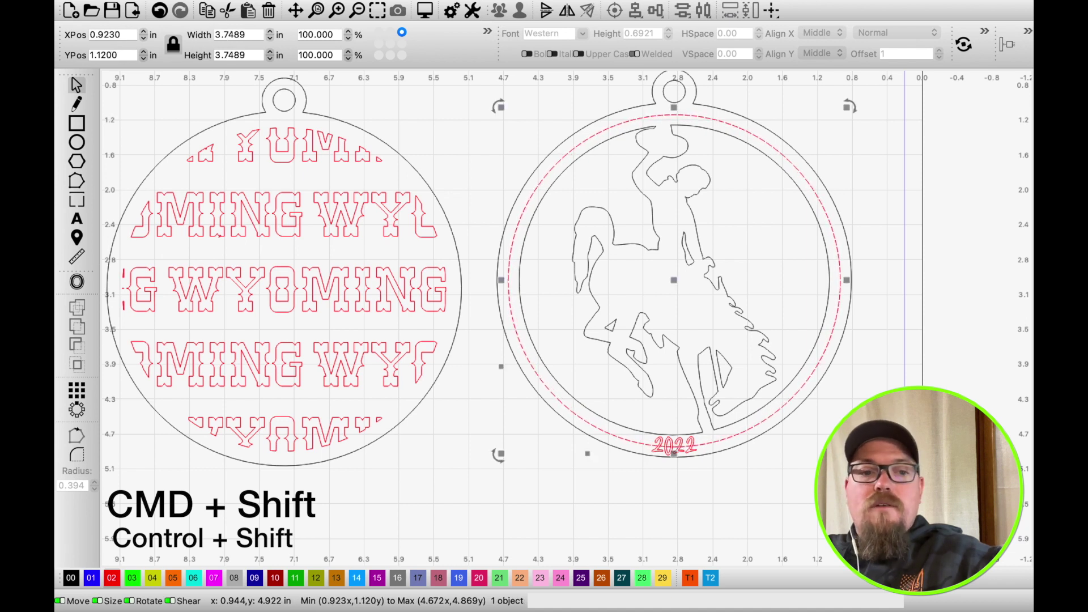
Step: Move the 3.75 in circle from the bucking horse ornament onto the middle of the WYOMING text array
scroll(658, 307, down, 3)
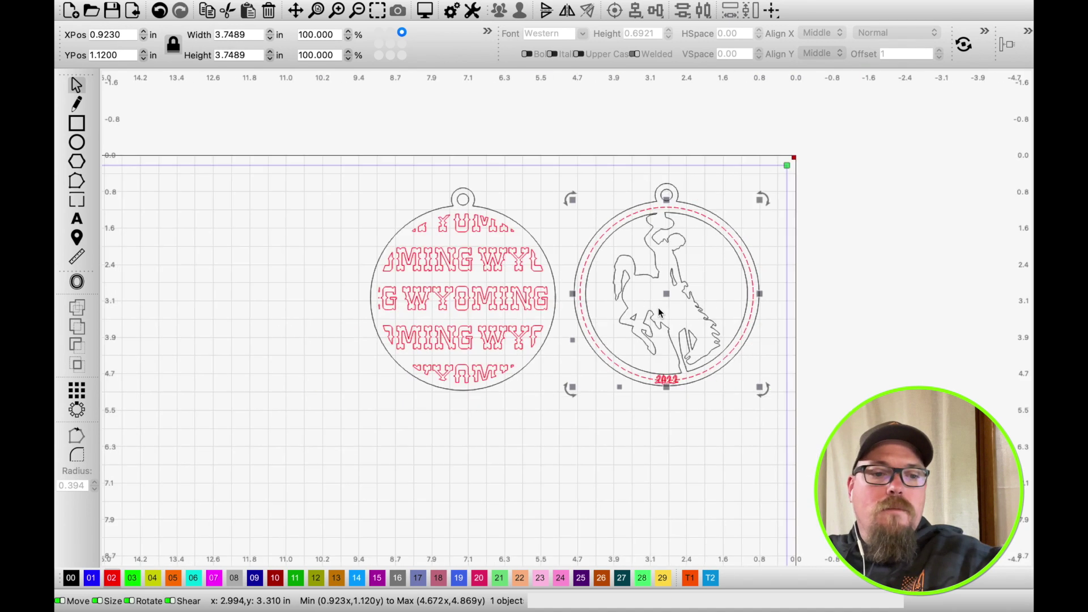
scroll(657, 307, down, 2)
scroll(659, 314, down, 3)
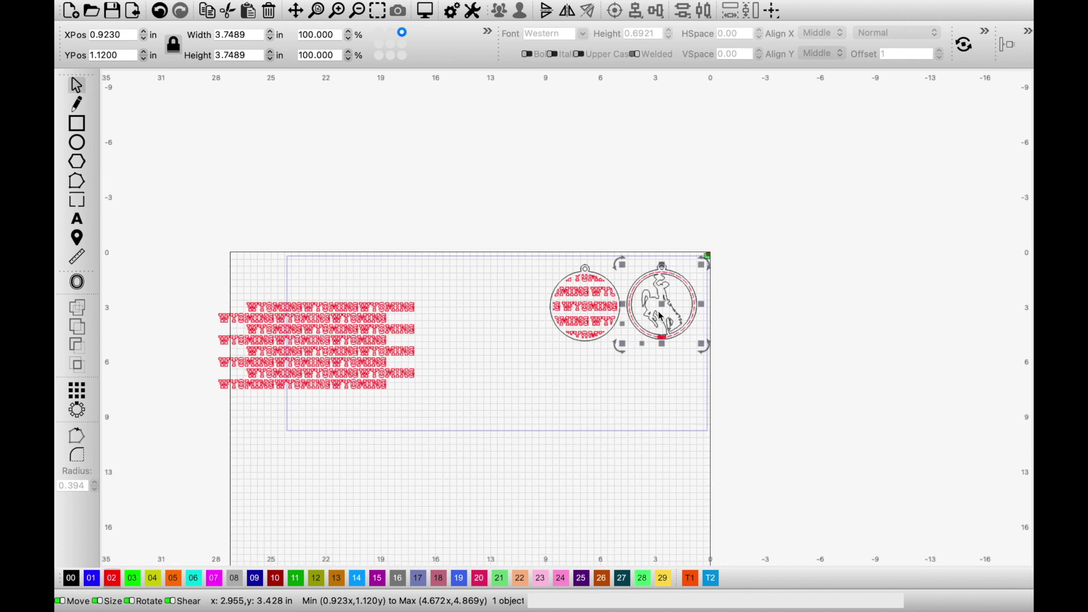
drag(659, 308, 319, 347)
scroll(319, 348, up, 2)
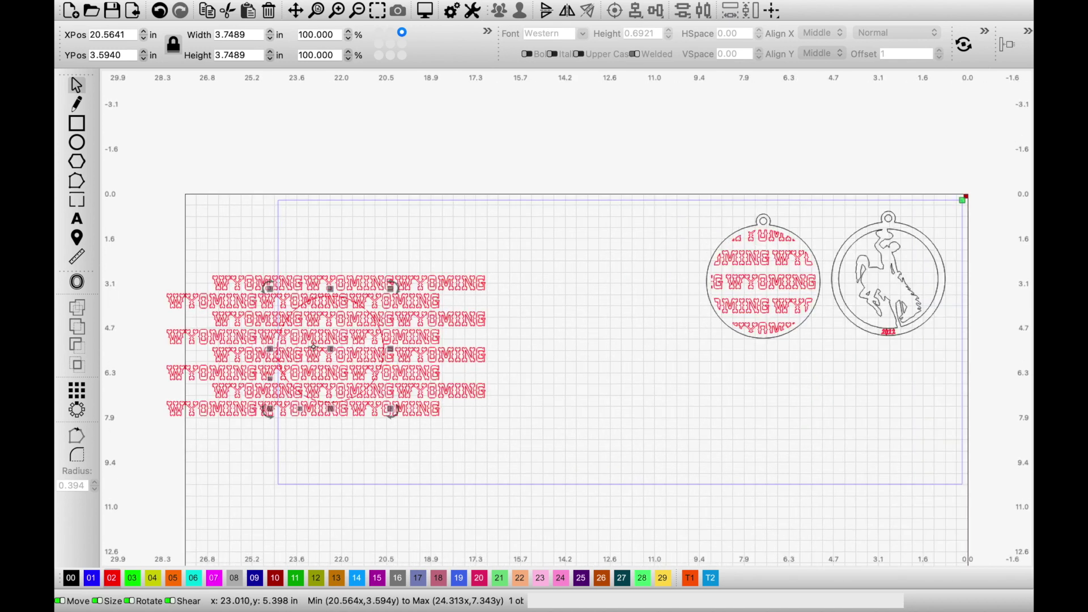
Step: Group all the WYOMING text rows into one object, leaving out the circle and the large blue frame
scroll(313, 347, up, 3)
scroll(327, 346, up, 1)
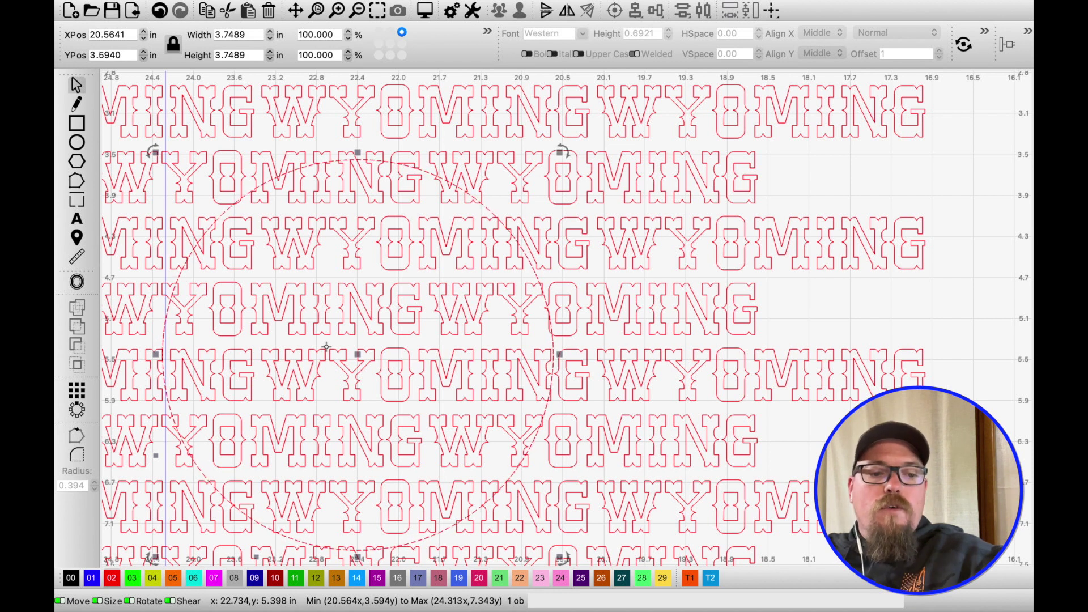
scroll(326, 346, down, 1)
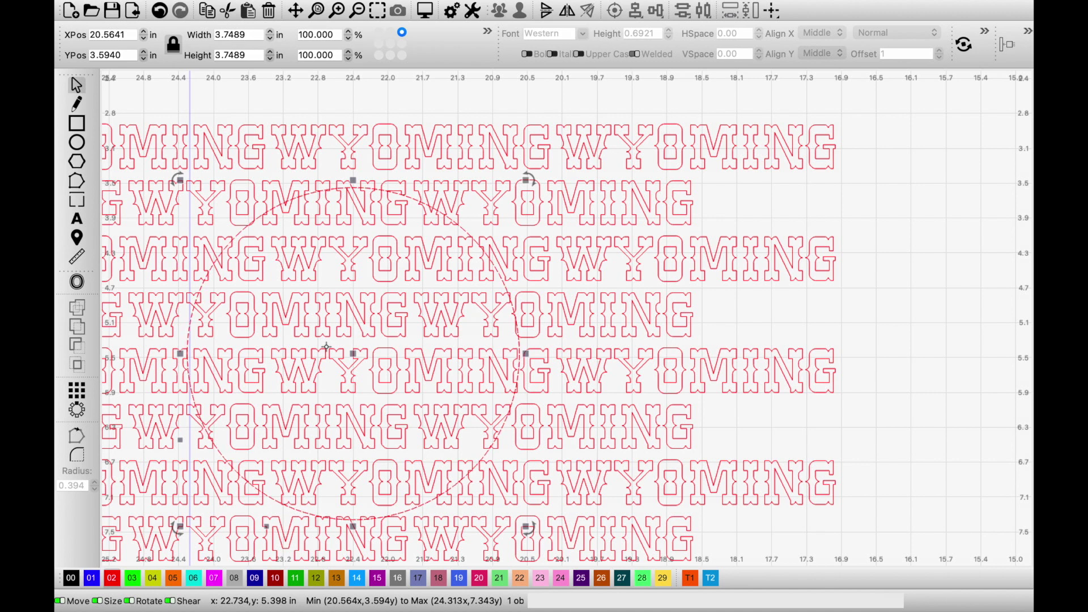
scroll(326, 346, down, 1)
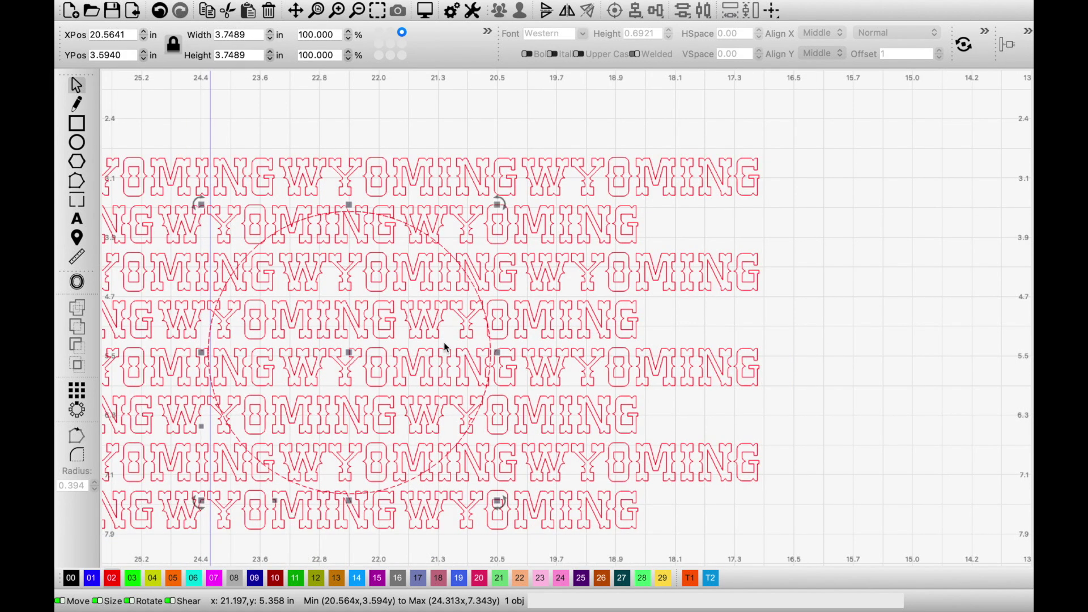
scroll(434, 322, down, 4)
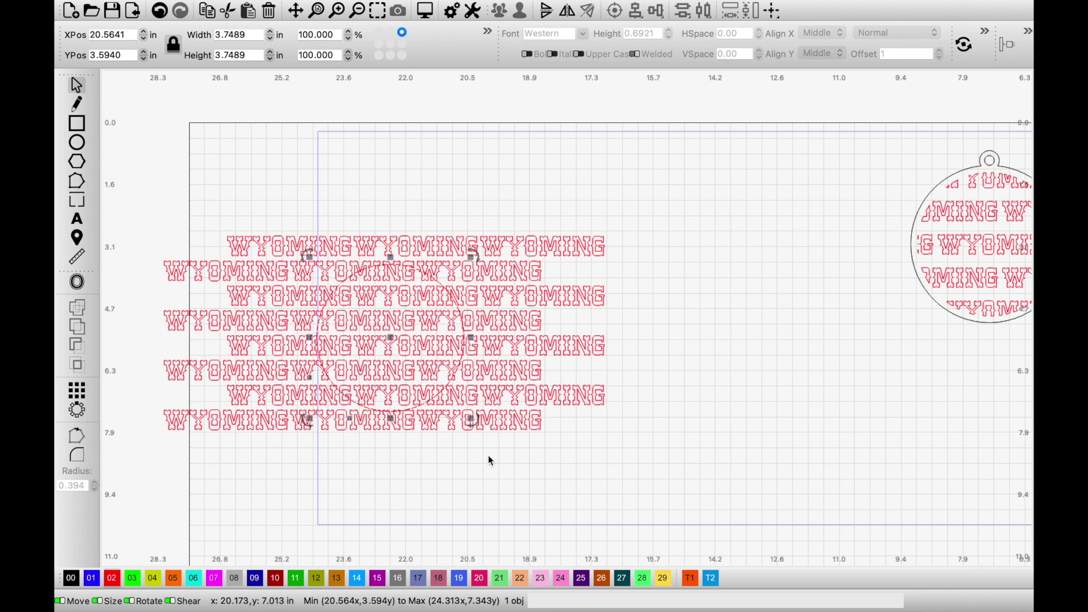
drag(492, 451, 209, 228)
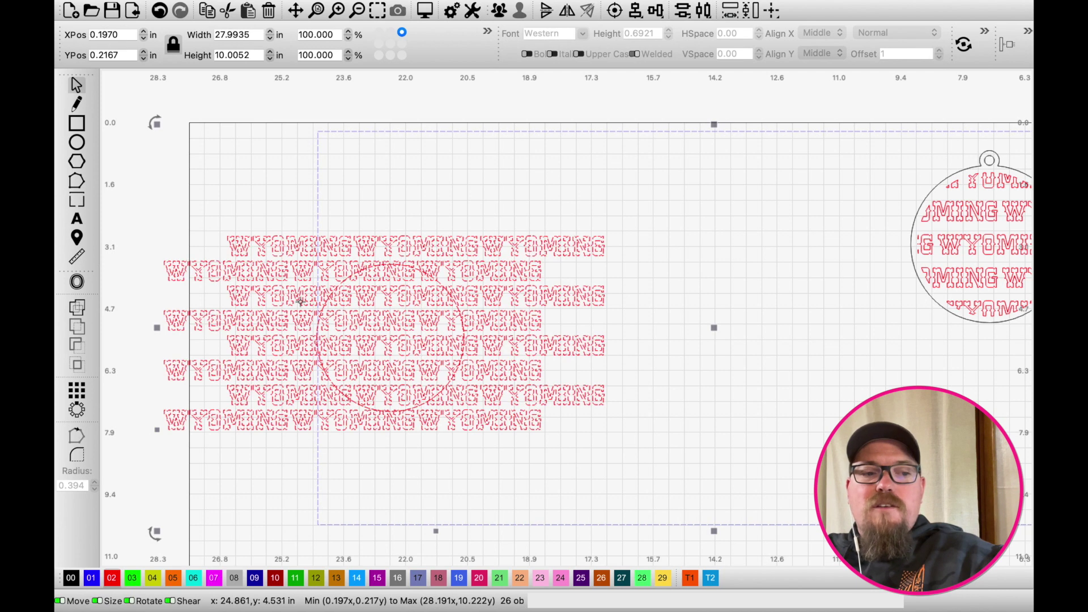
shift+click(318, 217)
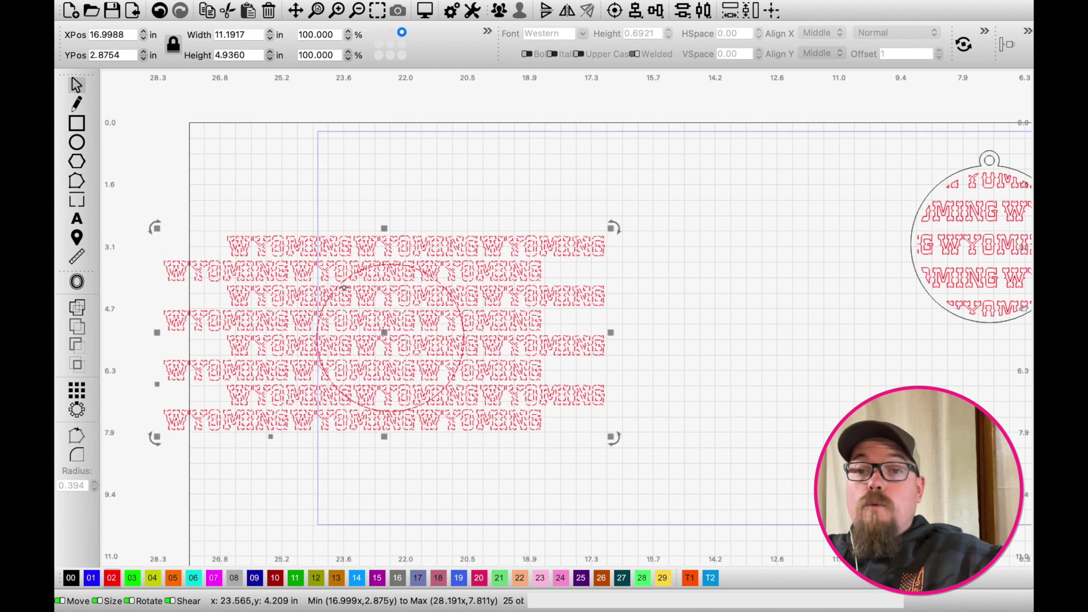
shift+click(343, 283)
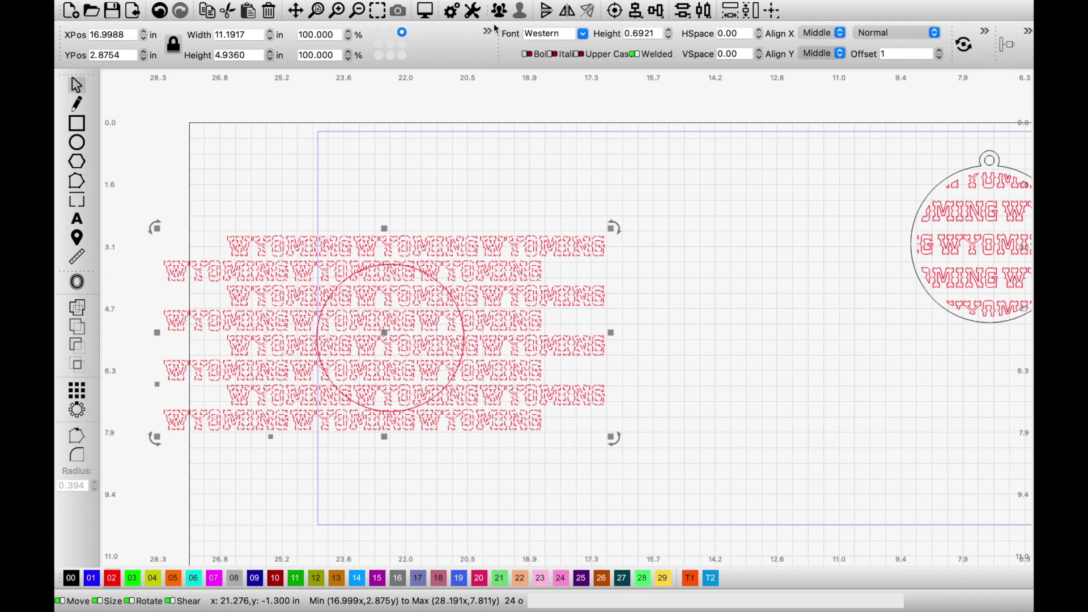
key(ctrl+g)
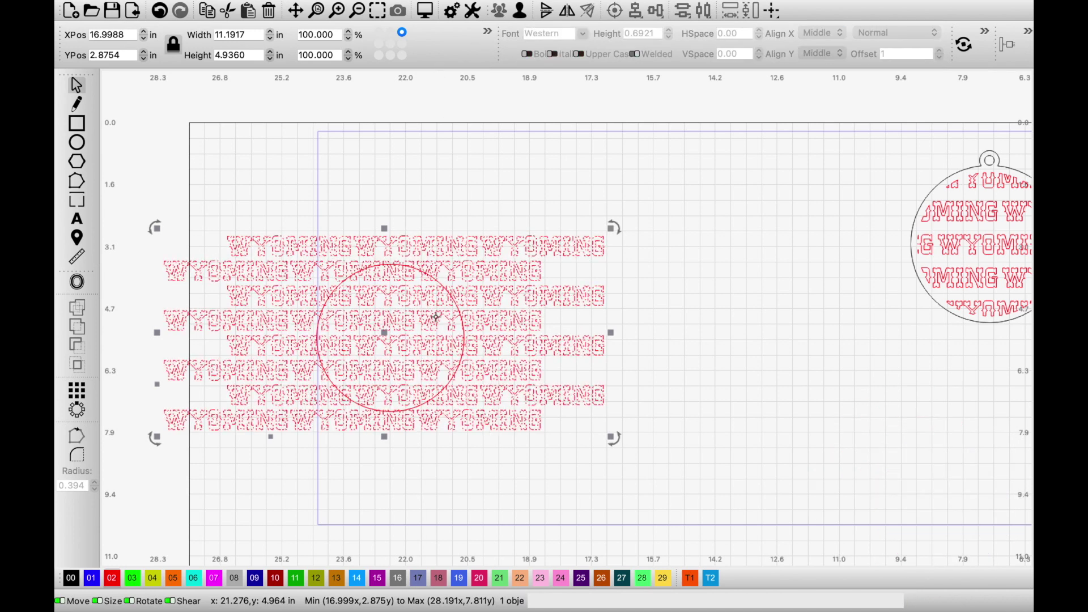
Step: Trim the grouped WYOMING text to the circle with a Boolean Intersection
shift+click(440, 282)
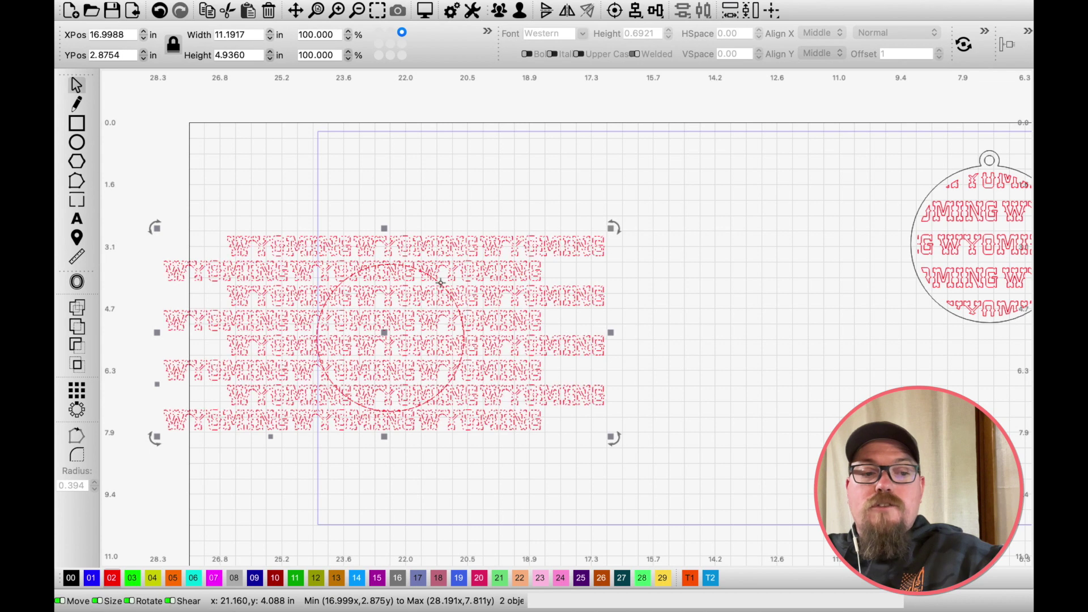
click(78, 366)
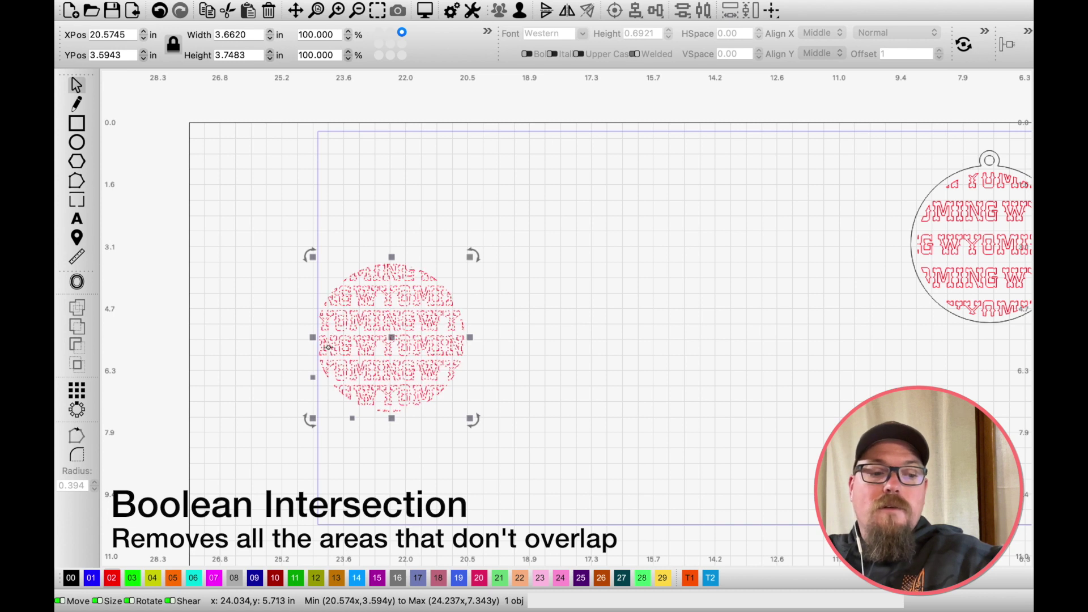
Step: Duplicate the outline and hanging loop of the existing WYOMING ornament and position the copy around the new circular text pattern
scroll(441, 249, down, 2)
click(819, 203)
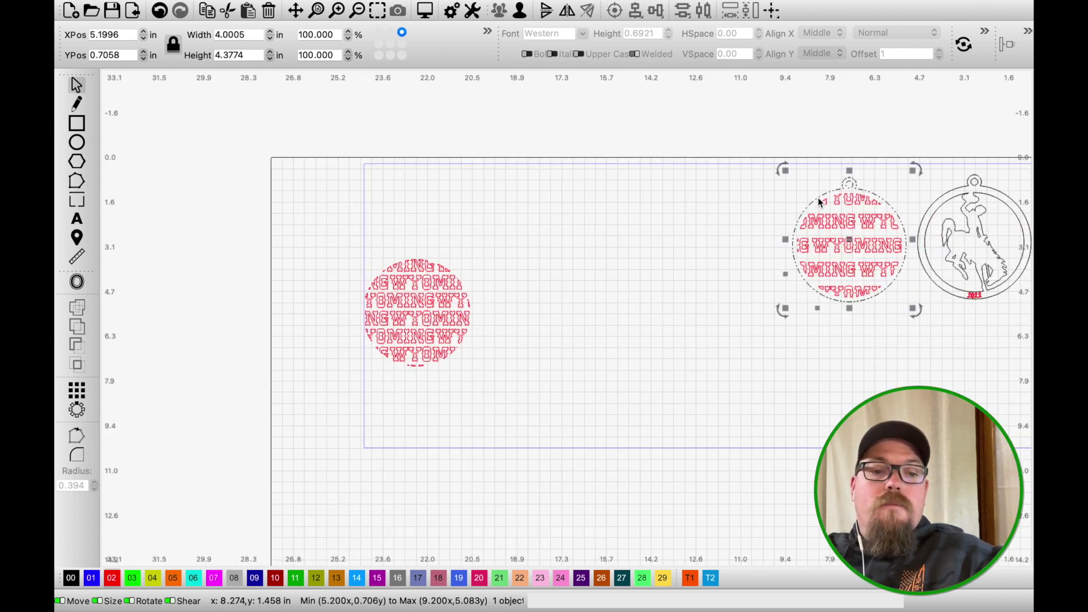
key(super+d)
drag(840, 242, 413, 308)
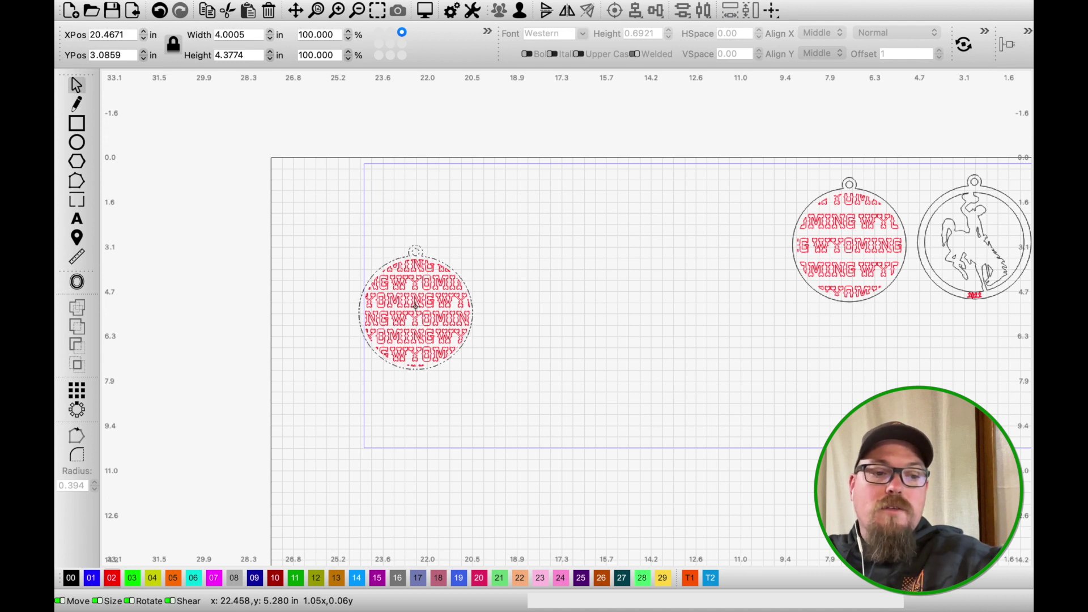
drag(416, 306, 415, 307)
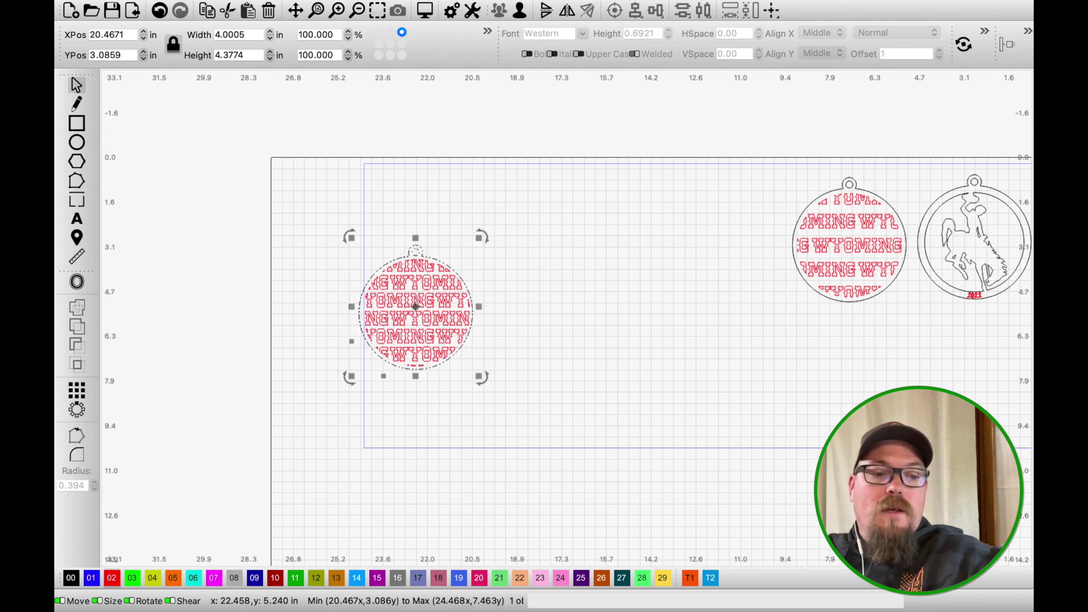
Step: Preview the laser output and examine the new WYOMING ornament's filled text and outline up close
scroll(415, 306, up, 2)
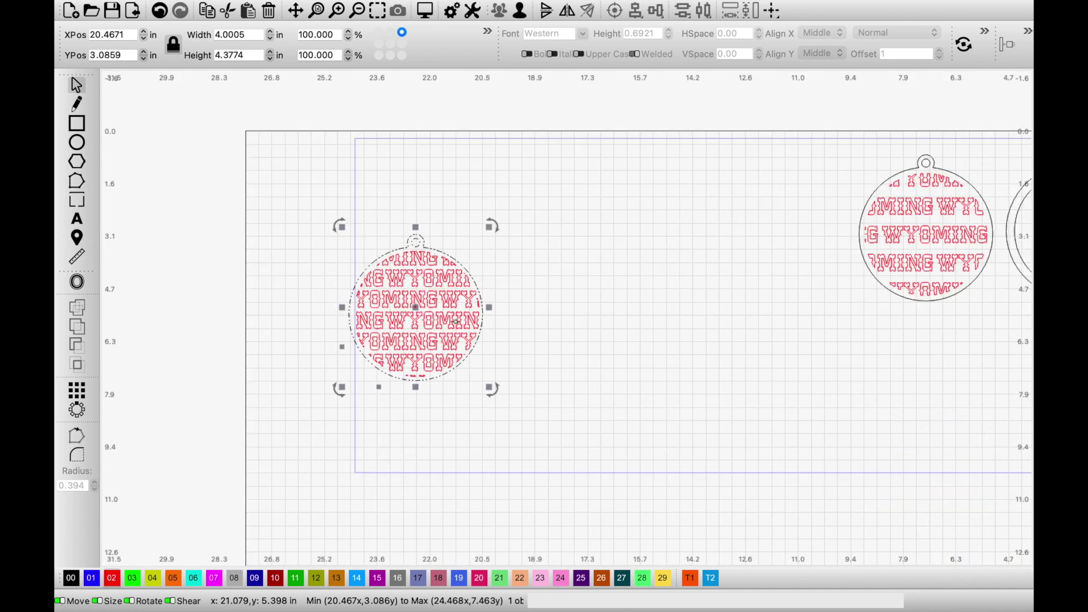
scroll(411, 308, up, 3)
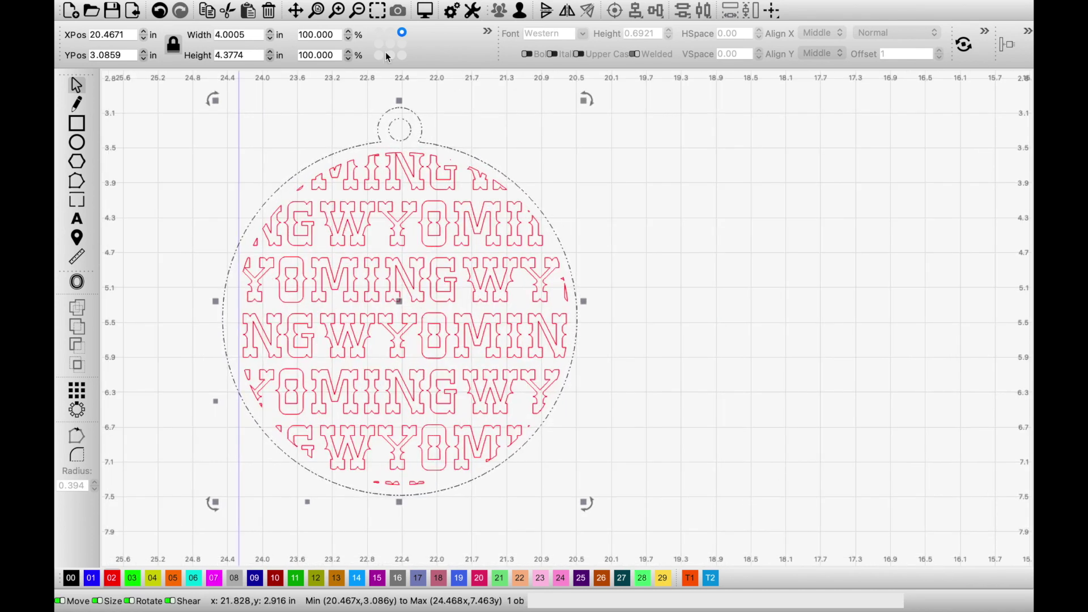
click(425, 11)
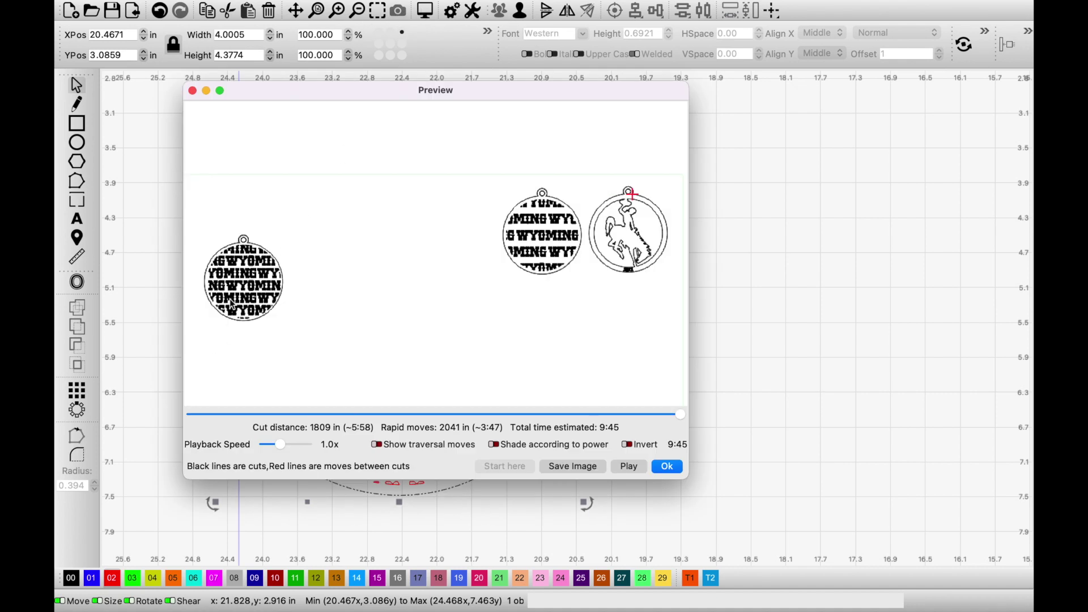
scroll(233, 306, up, 5)
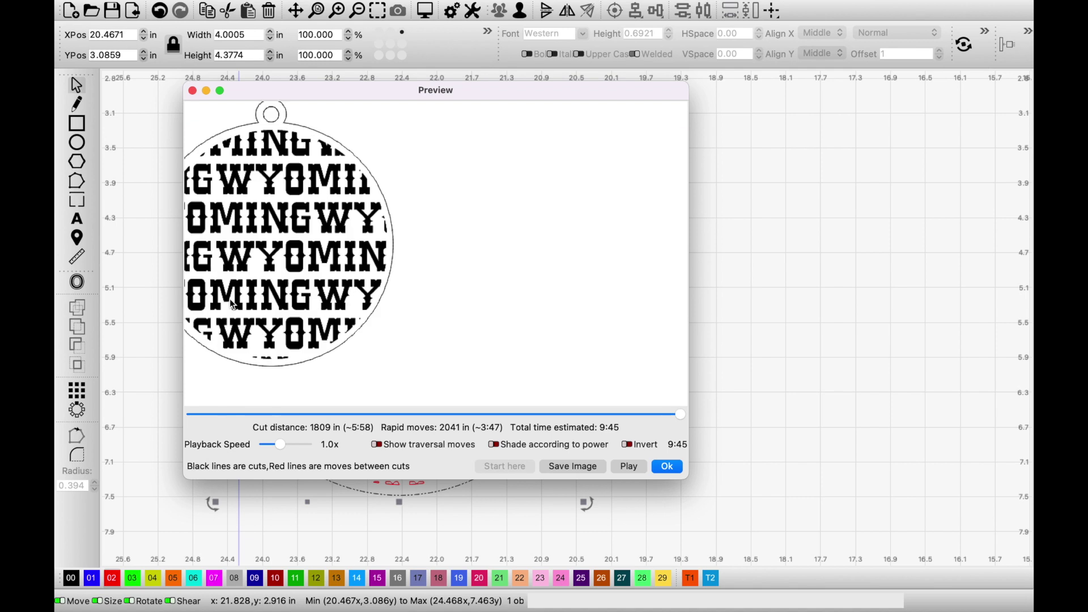
drag(240, 300, 371, 324)
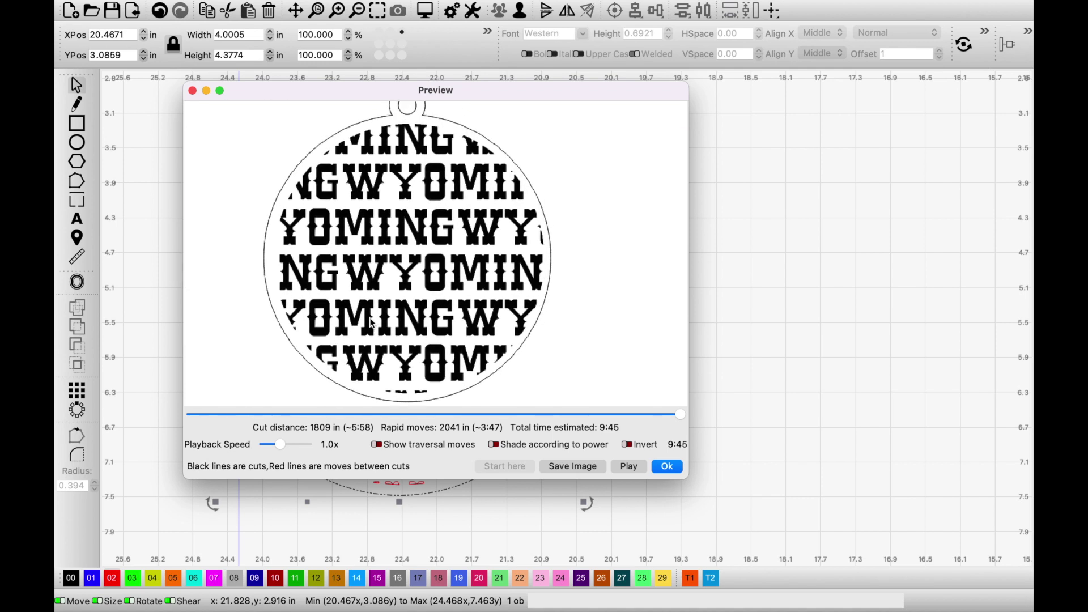